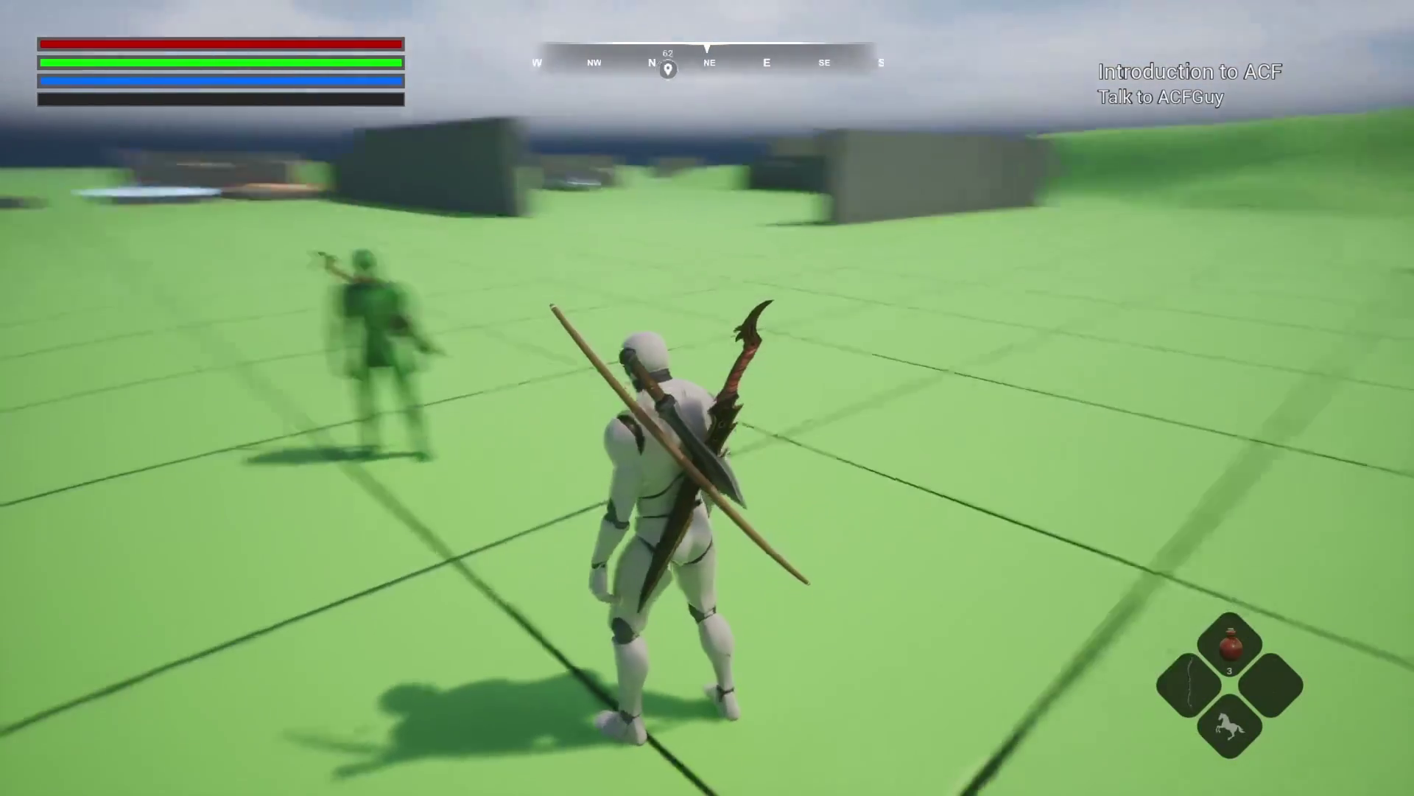
- End the play session and locate the level's player controller class, ACFUltimatePlayerControllerBP, for opening its blueprint
{"action": "key", "text": "s"}
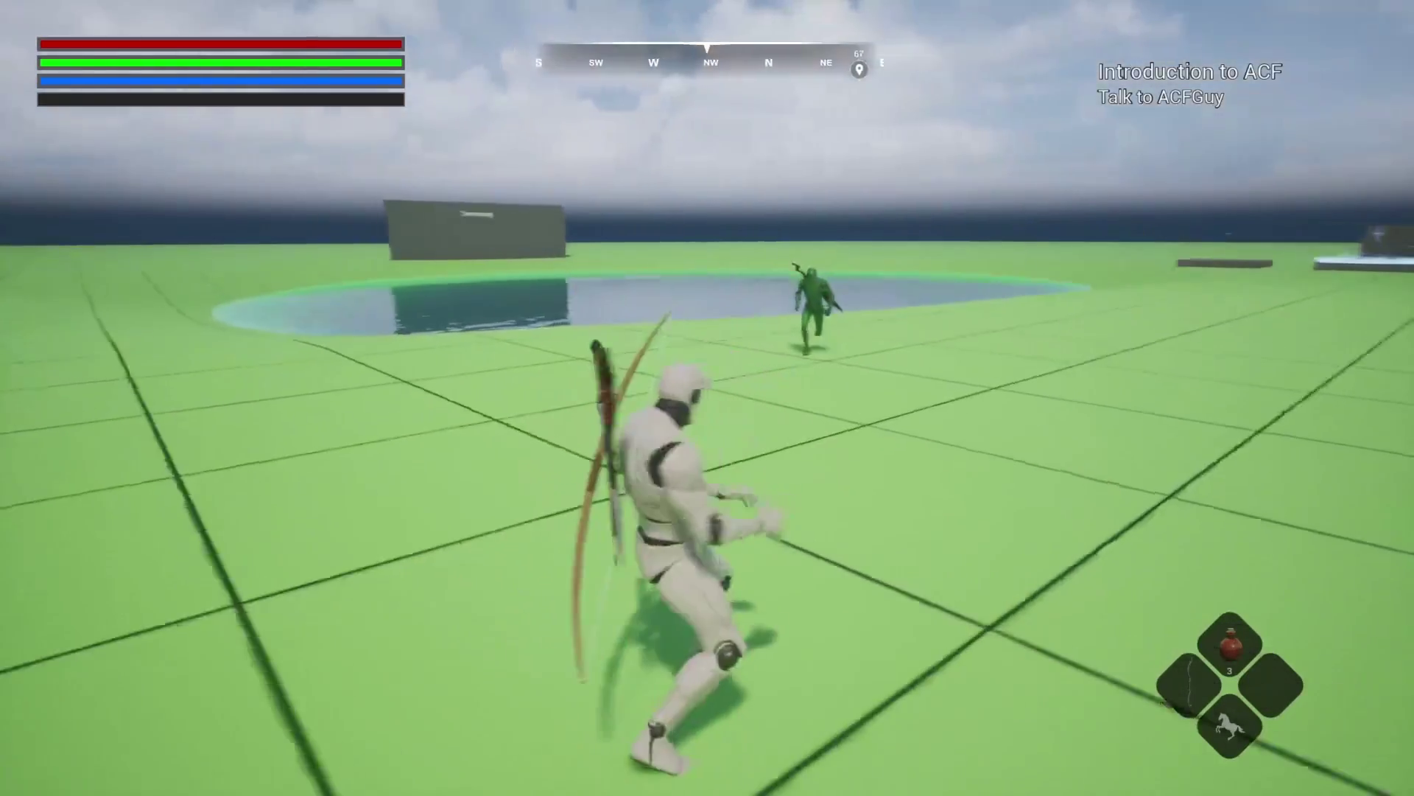
{"action": "key", "text": "Escape"}
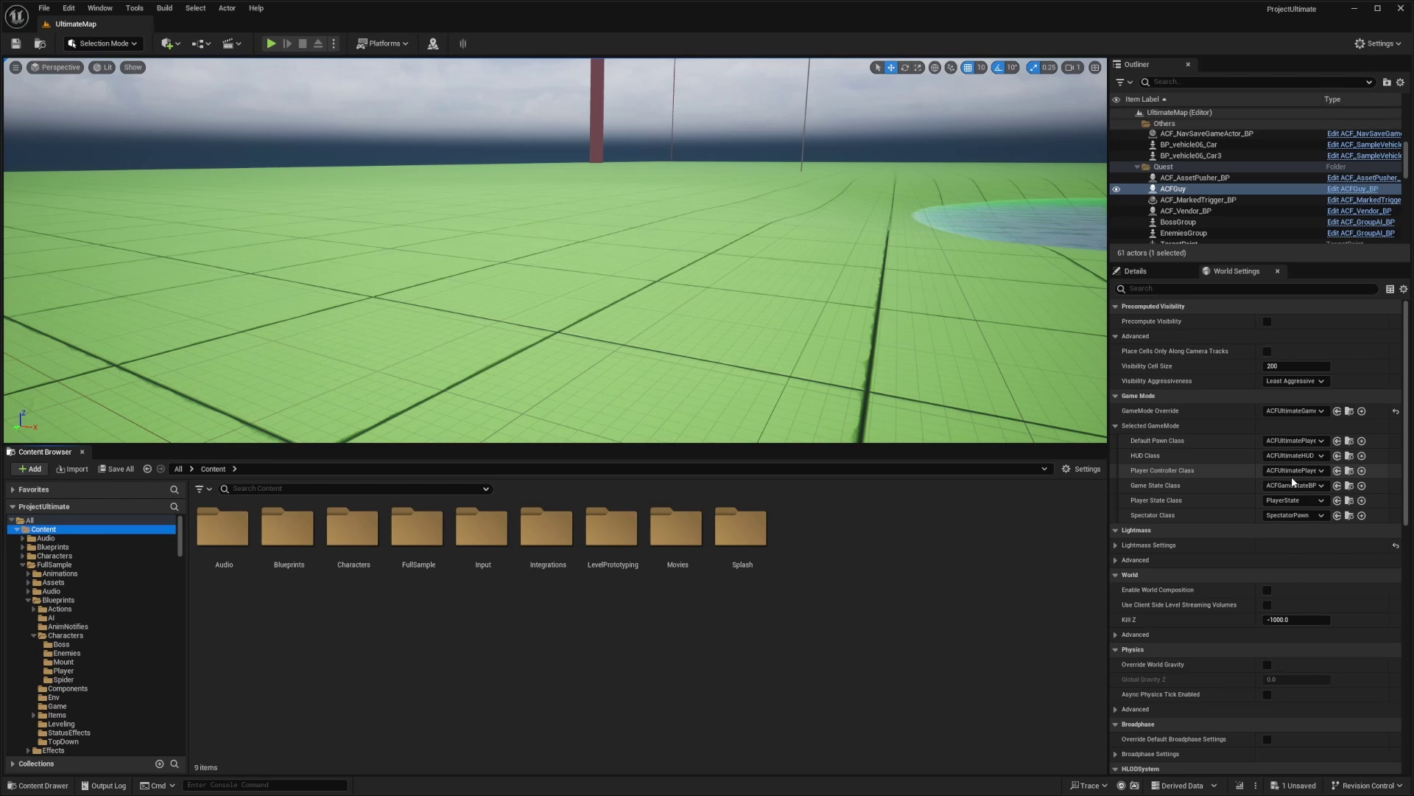
{"action": "left_click", "coordinate": [1349, 470]}
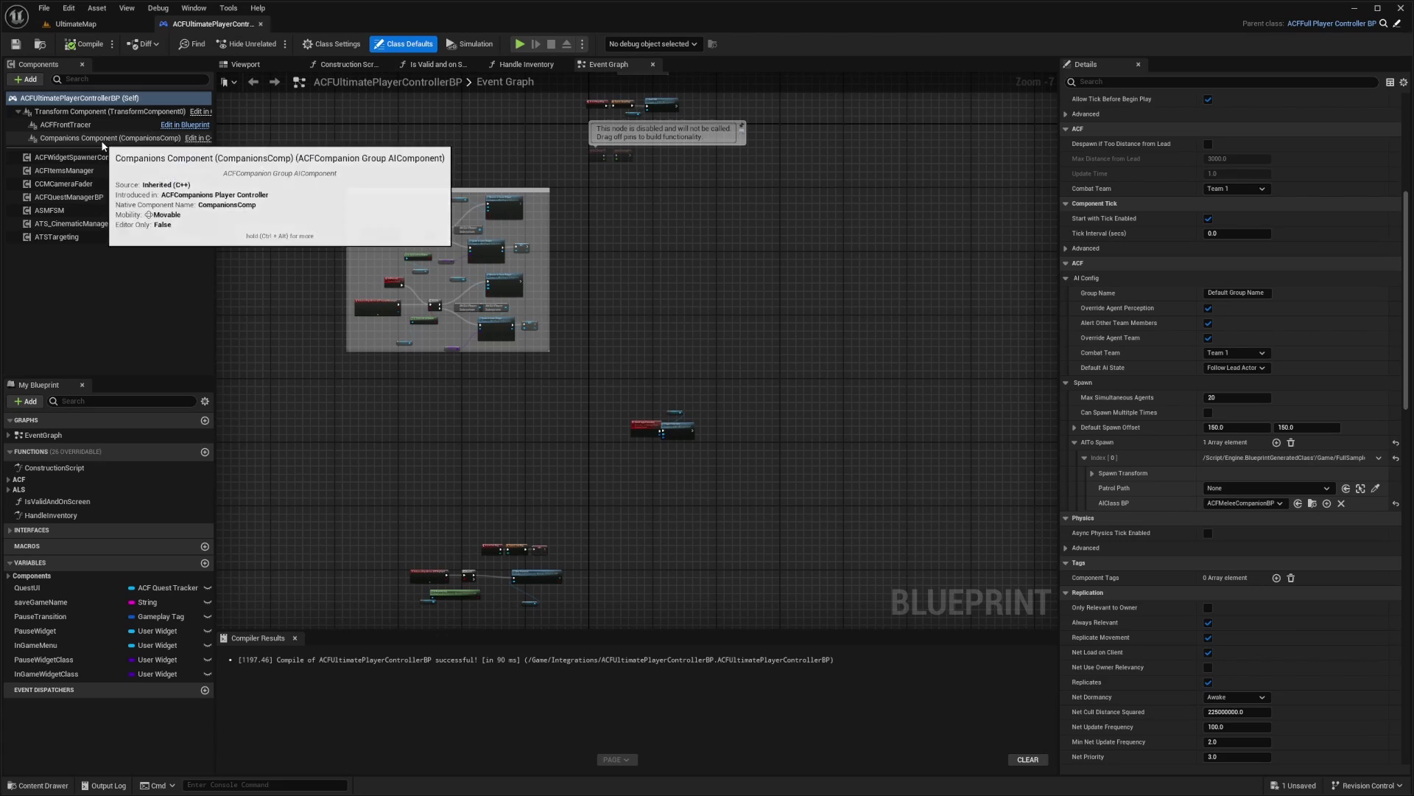
- Select the Companions Component and examine its AI class to spawn, AI Config settings and Default AI State options
{"action": "left_click", "coordinate": [102, 141]}
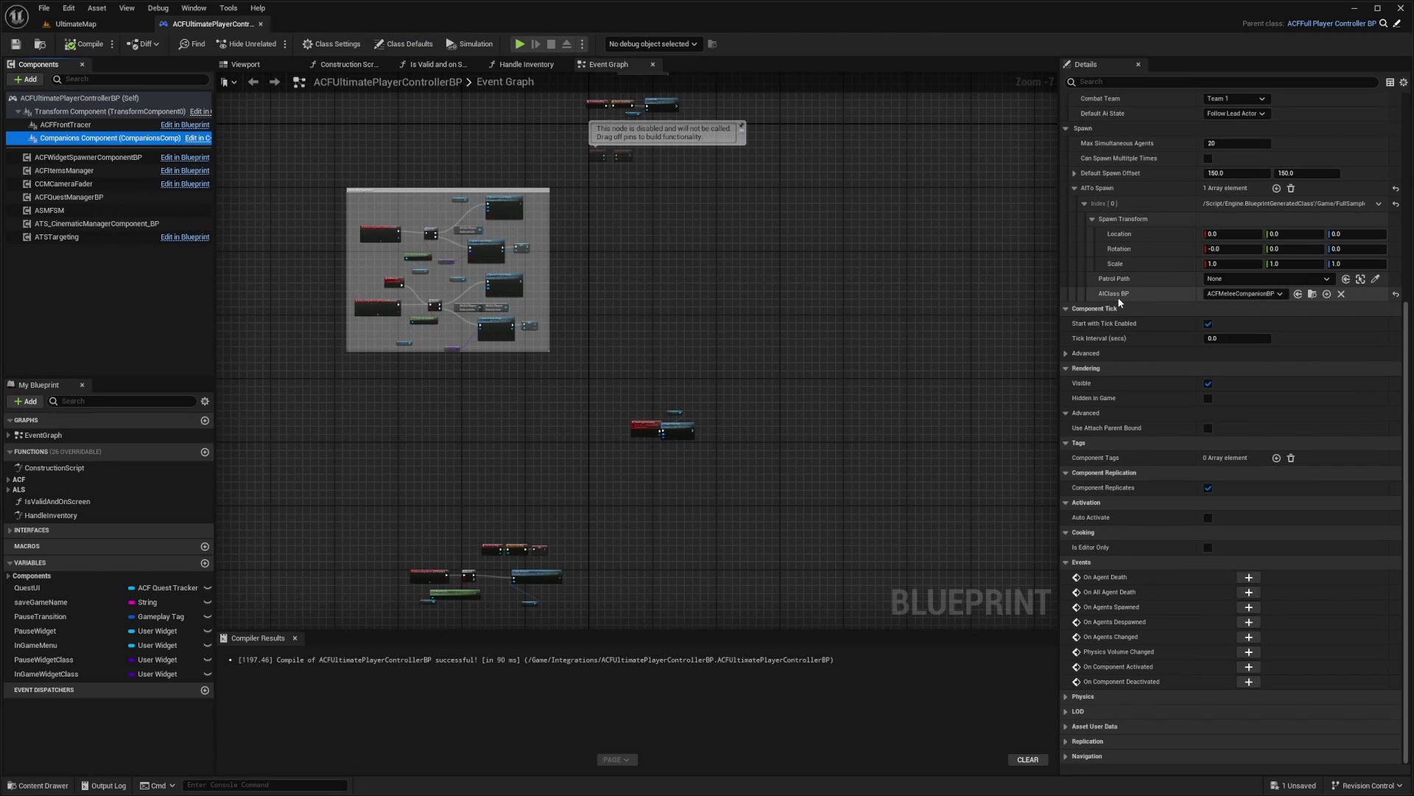
{"action": "left_click", "coordinate": [1217, 294]}
{"action": "left_click", "coordinate": [1262, 293]}
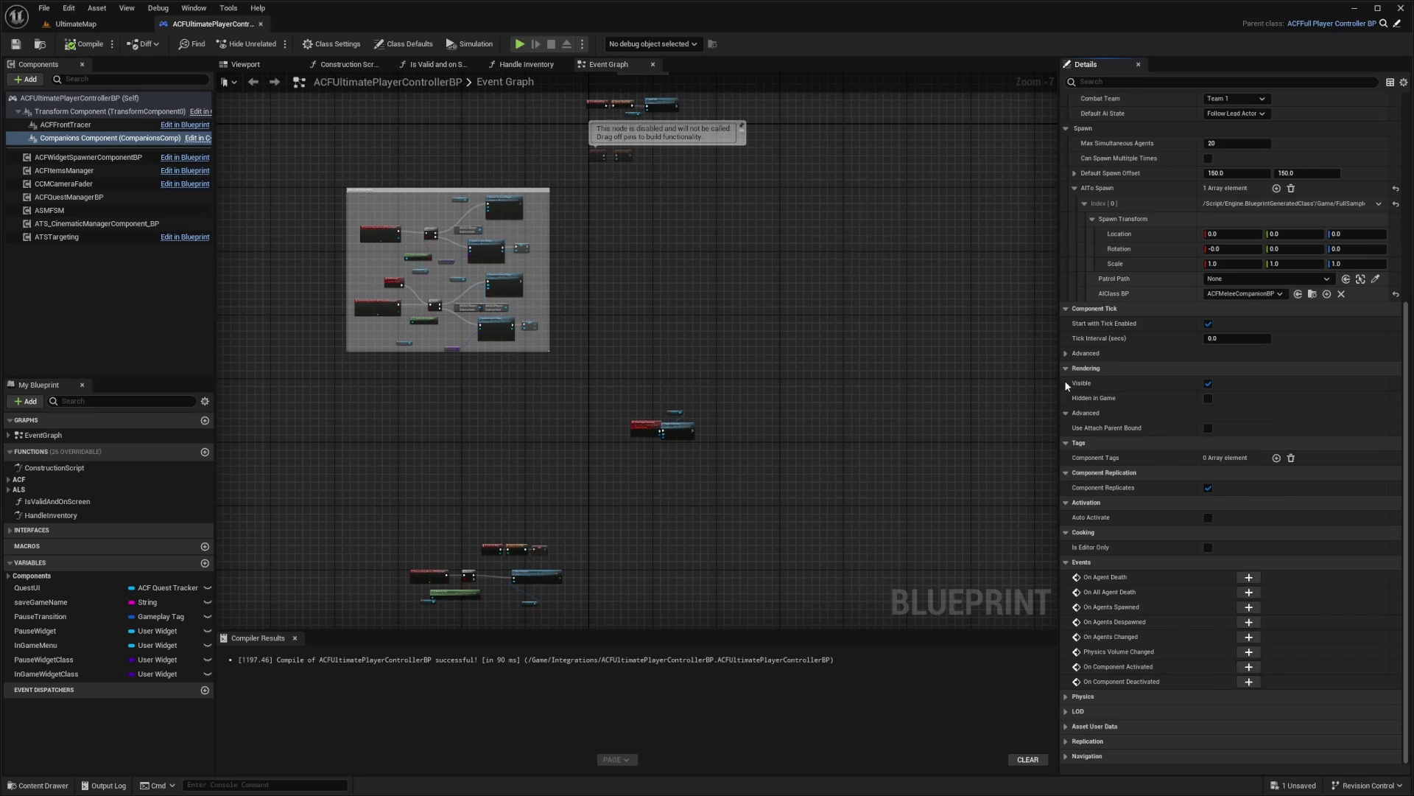
{"action": "scroll", "coordinate": [1141, 378], "scroll_direction": "up", "scroll_amount": 5}
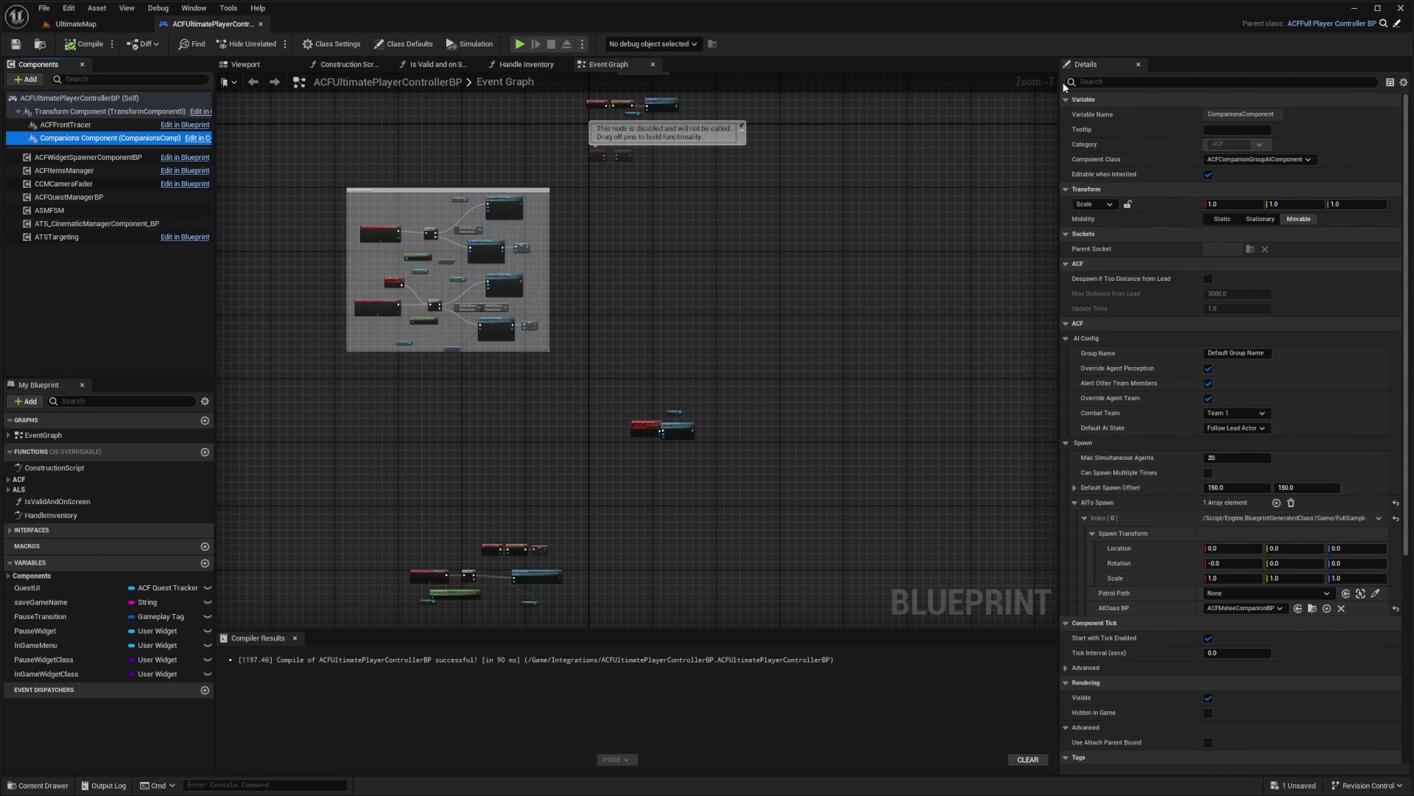
{"action": "left_click_drag", "start_coordinate": [1059, 84], "coordinate": [912, 84]}
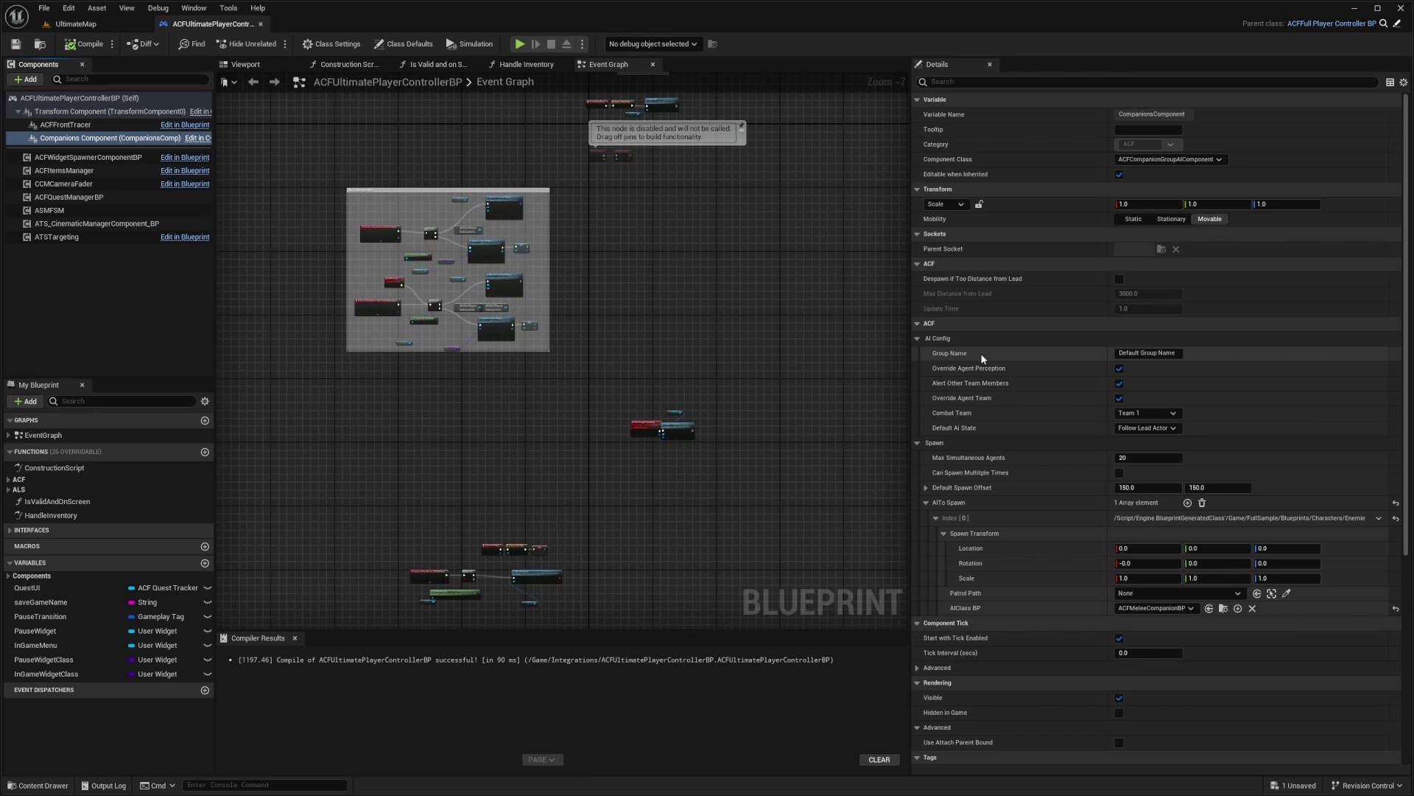
{"action": "scroll", "coordinate": [1080, 425], "scroll_direction": "down", "scroll_amount": 2}
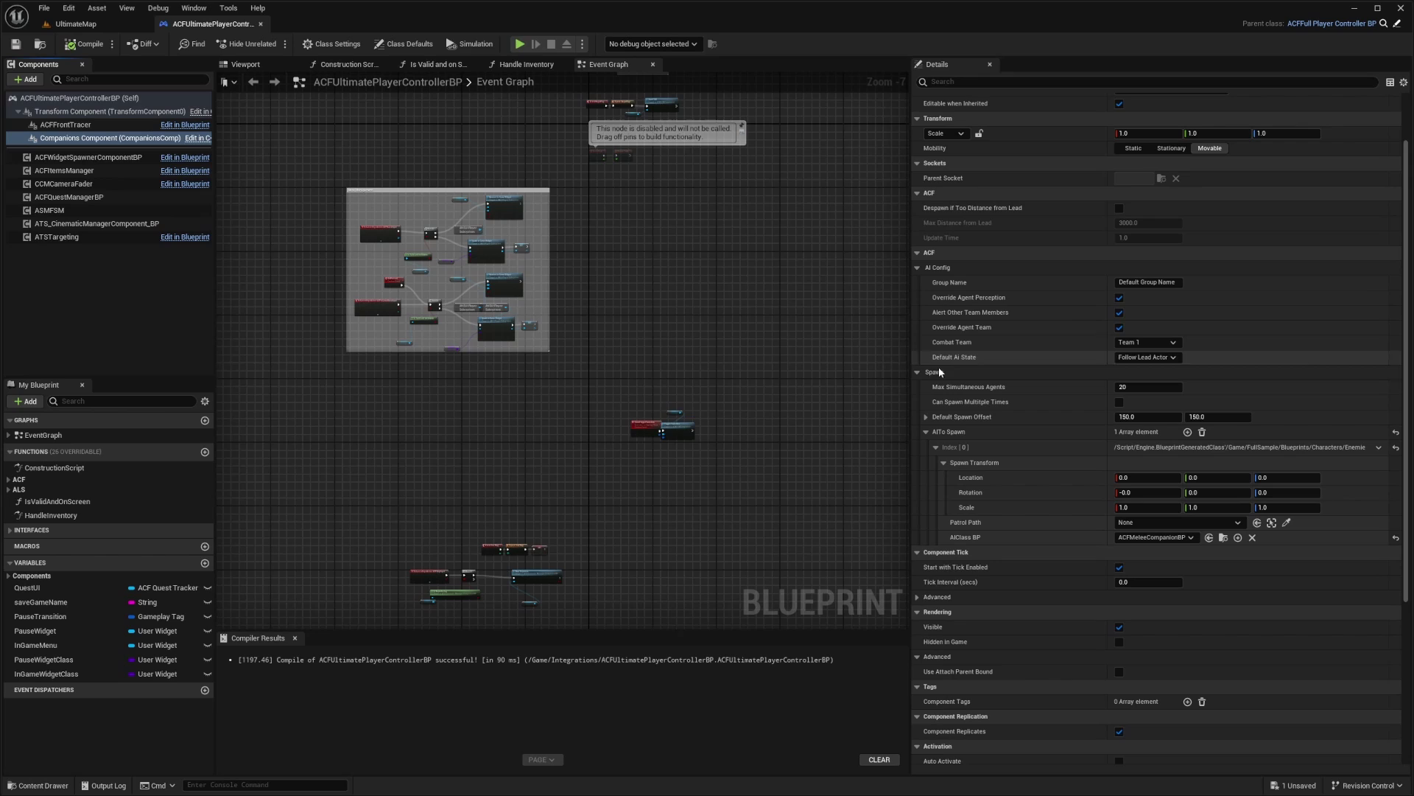
{"action": "left_click", "coordinate": [1147, 358]}
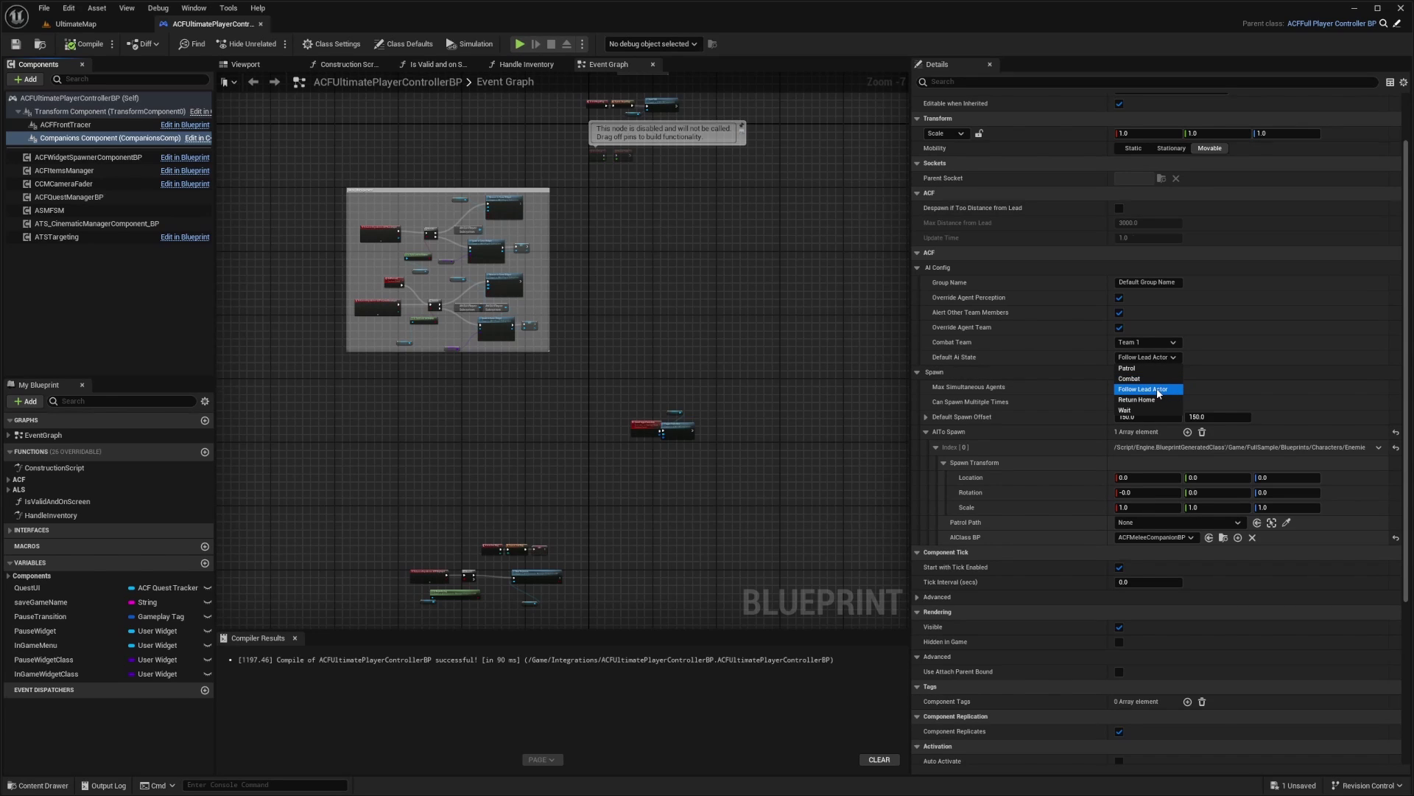
{"action": "left_click", "coordinate": [1143, 343]}
{"action": "left_click", "coordinate": [918, 373]}
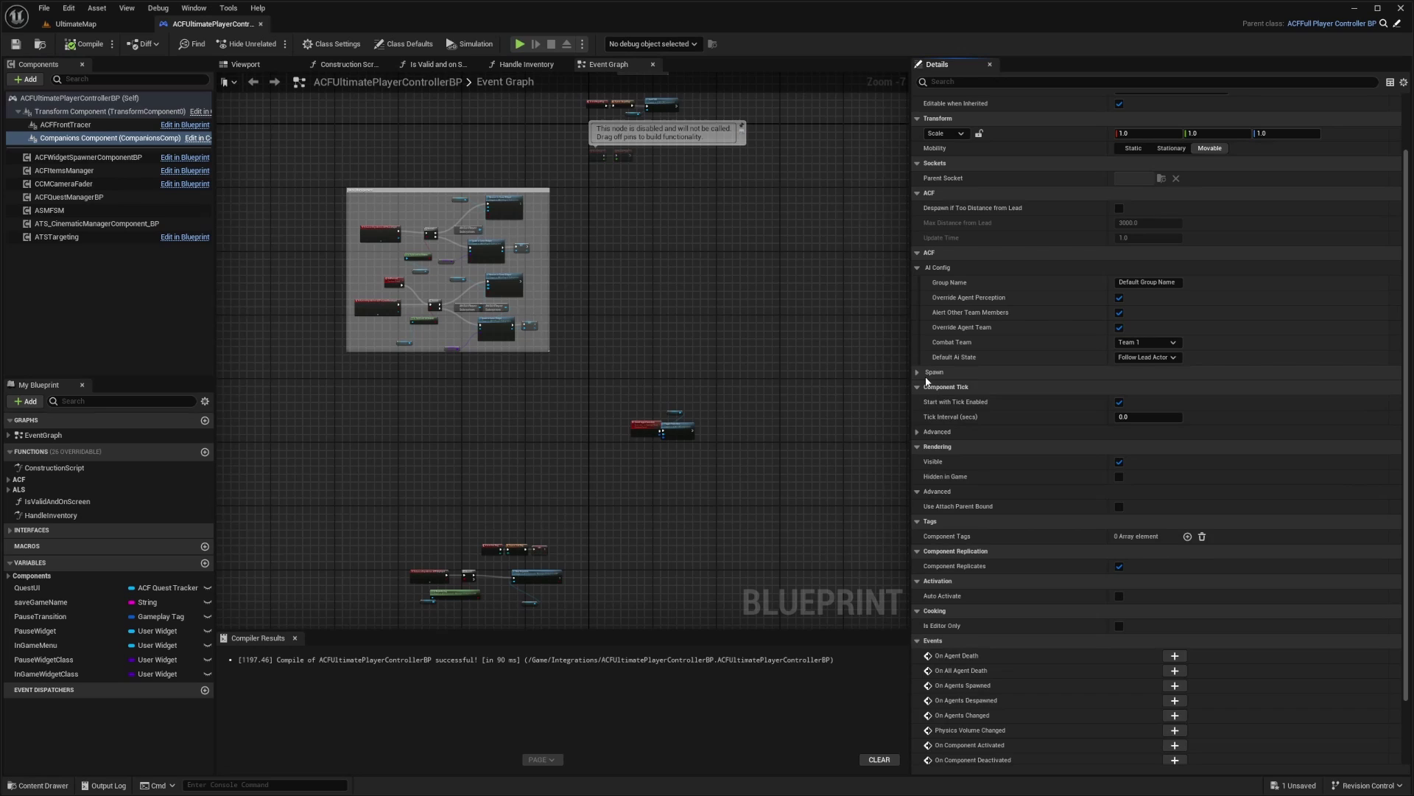
- Re-expand the component's Spawn settings, review the AIs to spawn, and save the player controller blueprint
{"action": "left_click", "coordinate": [919, 374]}
{"action": "left_click", "coordinate": [926, 433]}
{"action": "left_click", "coordinate": [927, 433]}
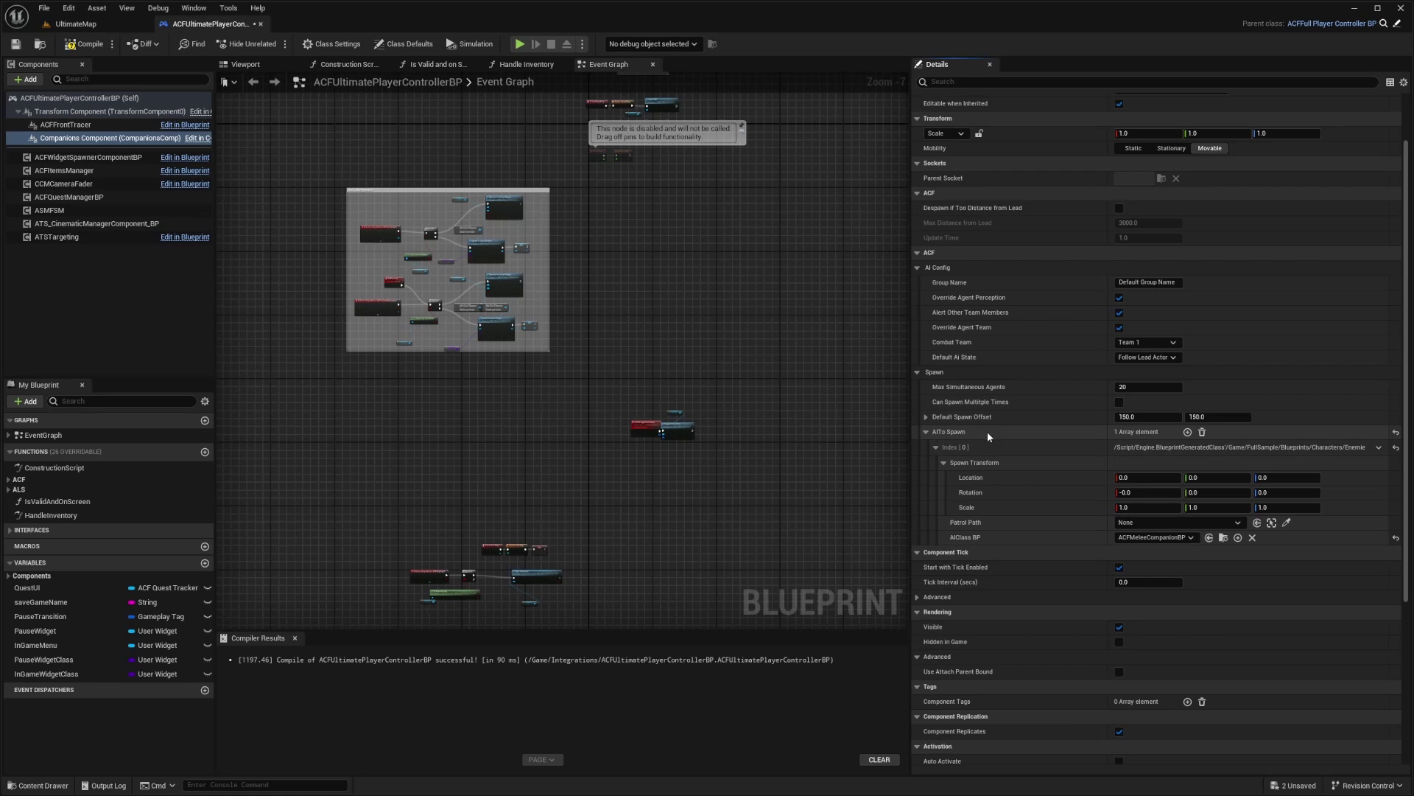
{"action": "key", "text": "ctrl+s"}
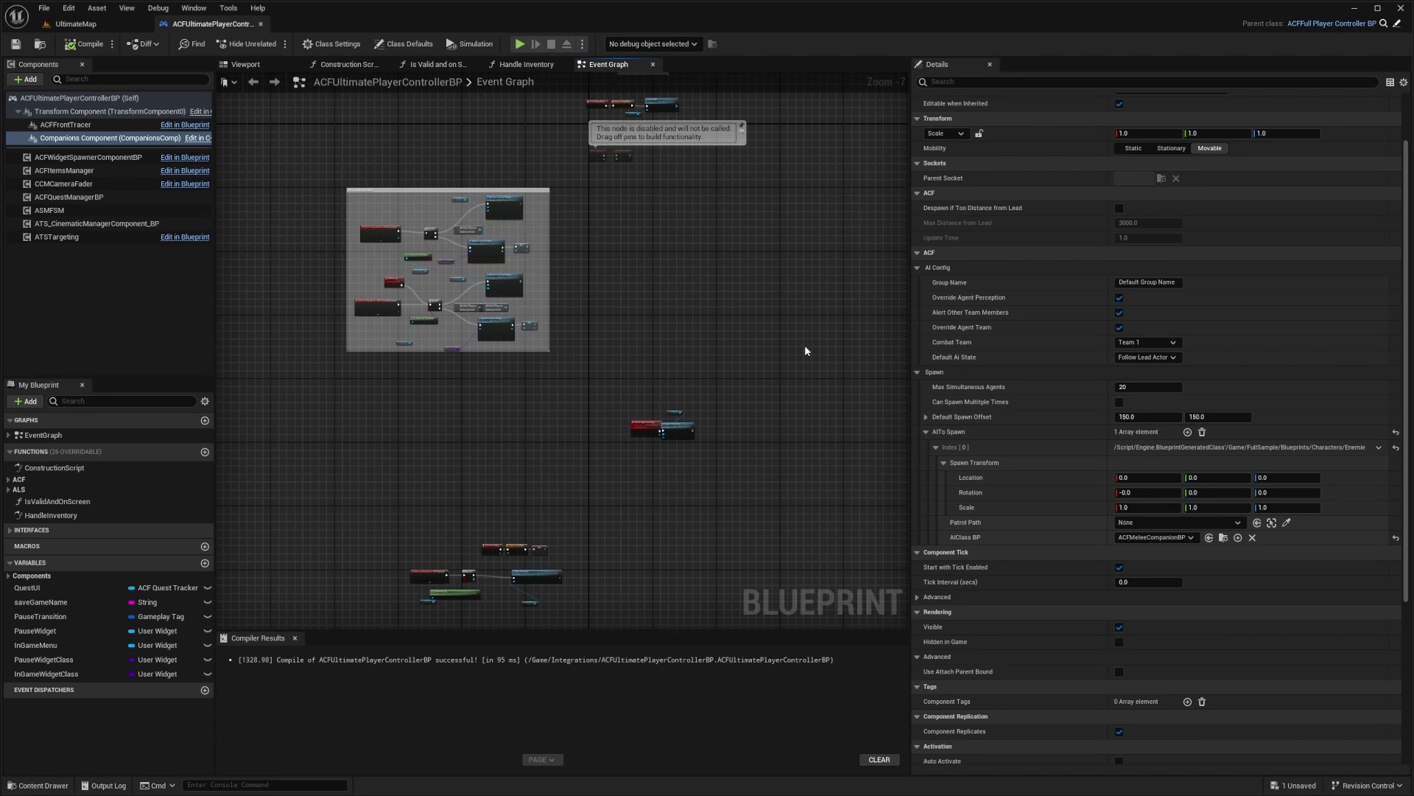
{"action": "left_click", "coordinate": [121, 26]}
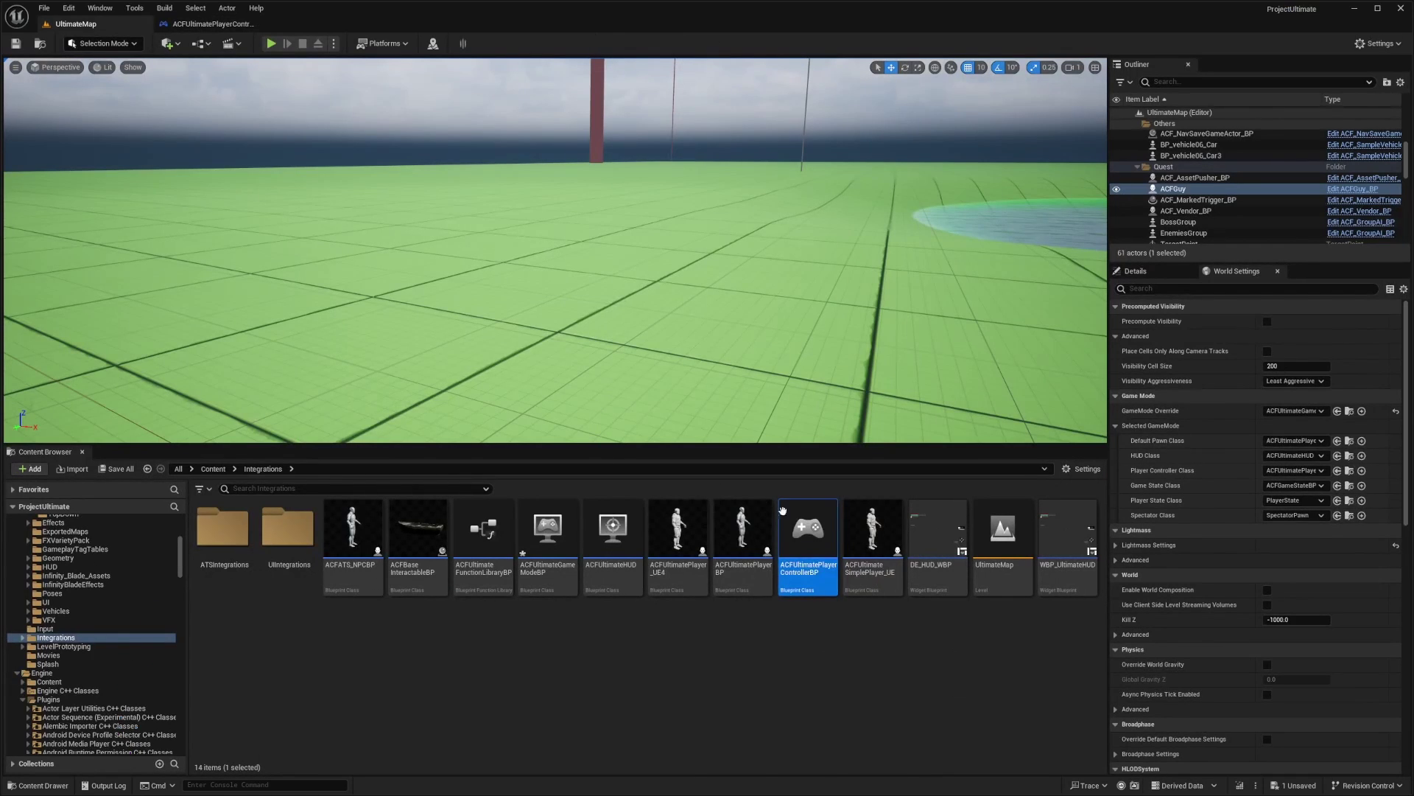
{"action": "double_click", "coordinate": [731, 545]}
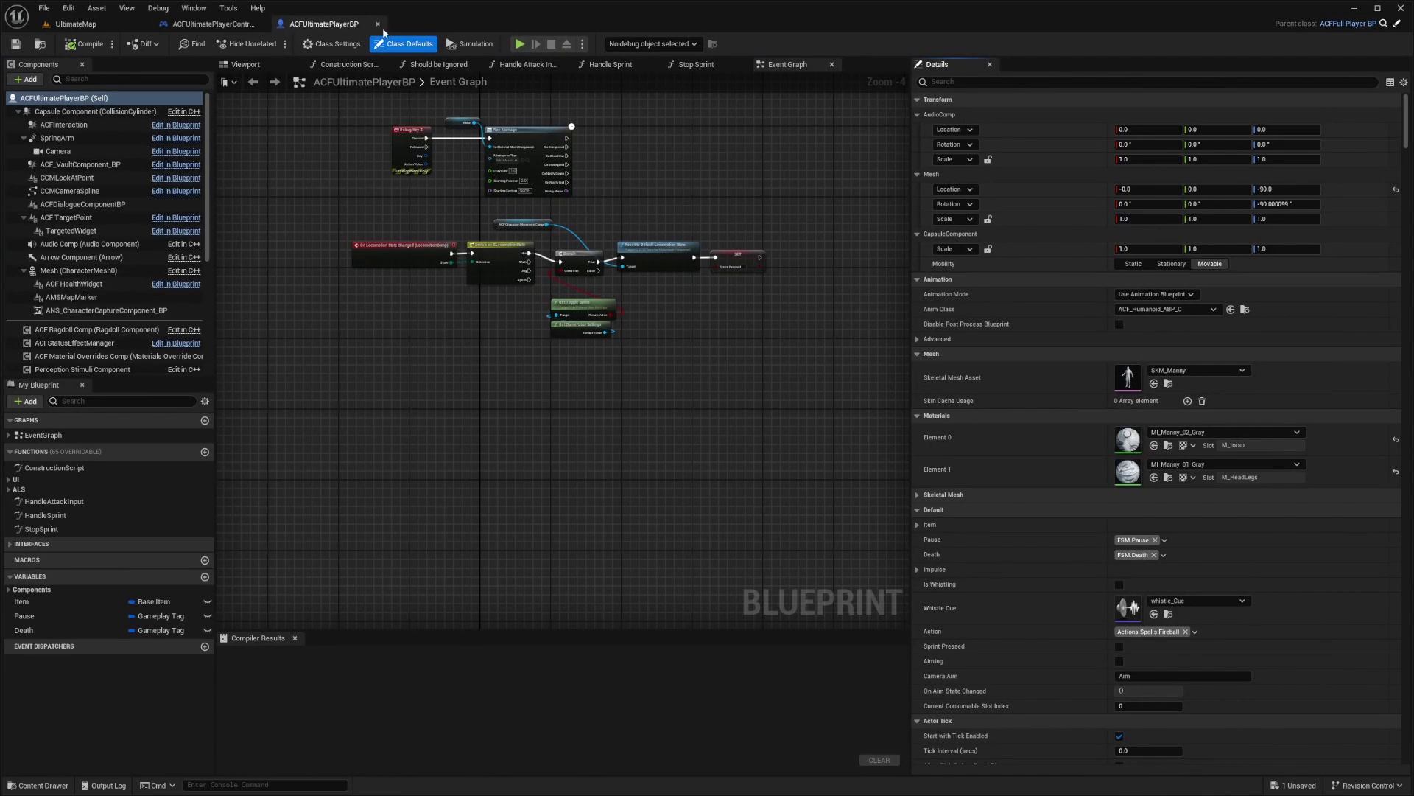
{"action": "left_click", "coordinate": [377, 26]}
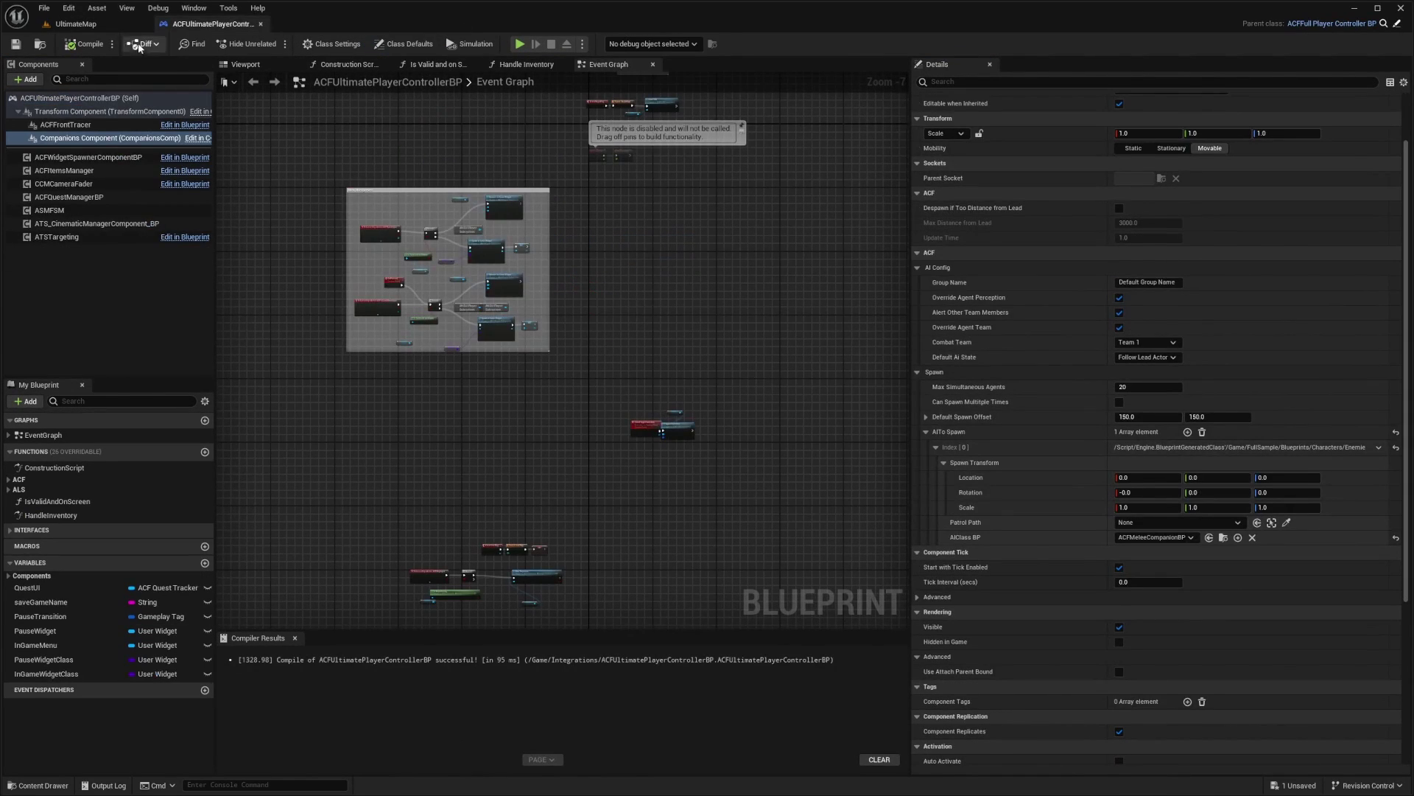
{"action": "left_click", "coordinate": [74, 23]}
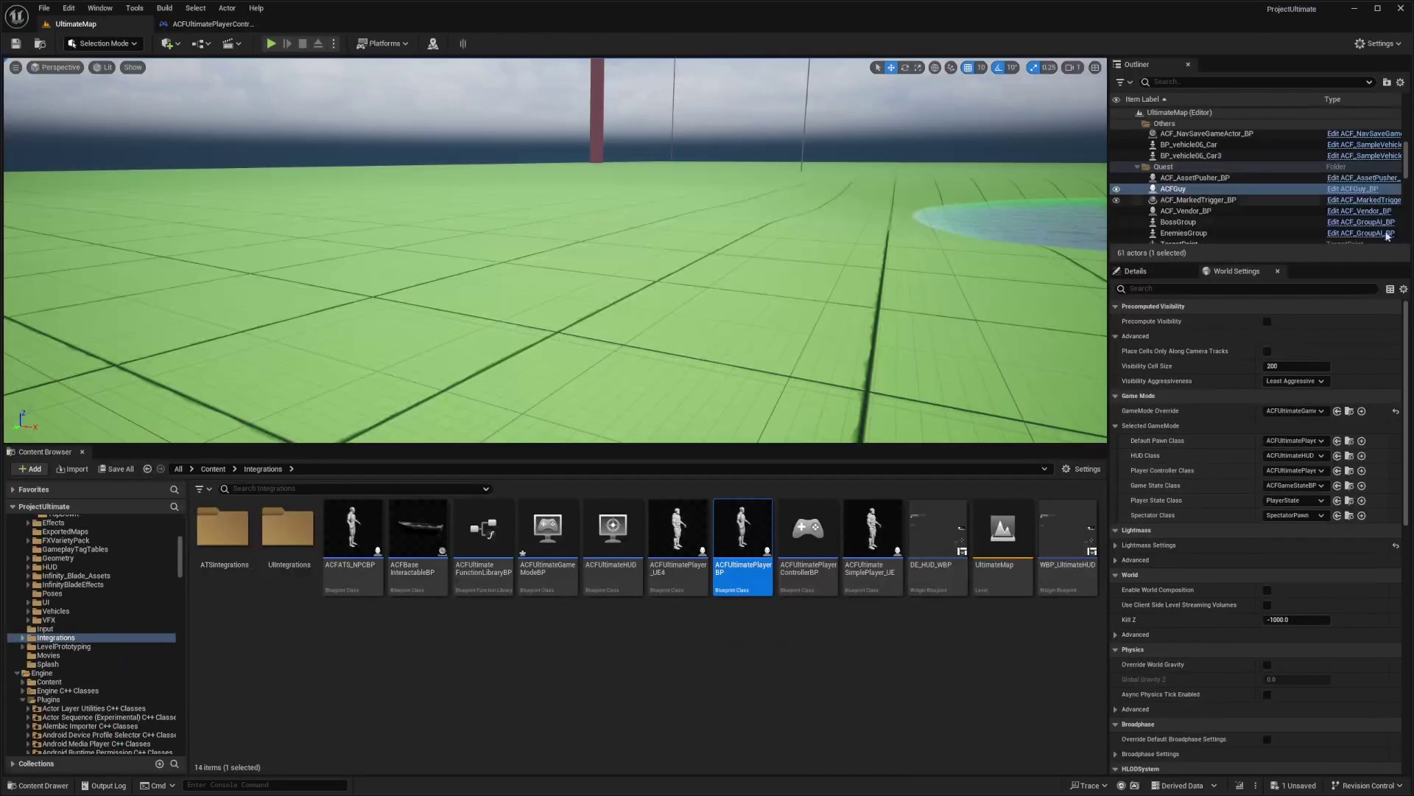
- Open the default pawn blueprint ACFUltimatePlayer_UE4 and select the Trigger Action node that uses Actions.Spells.Summon
{"action": "left_click", "coordinate": [1349, 441]}
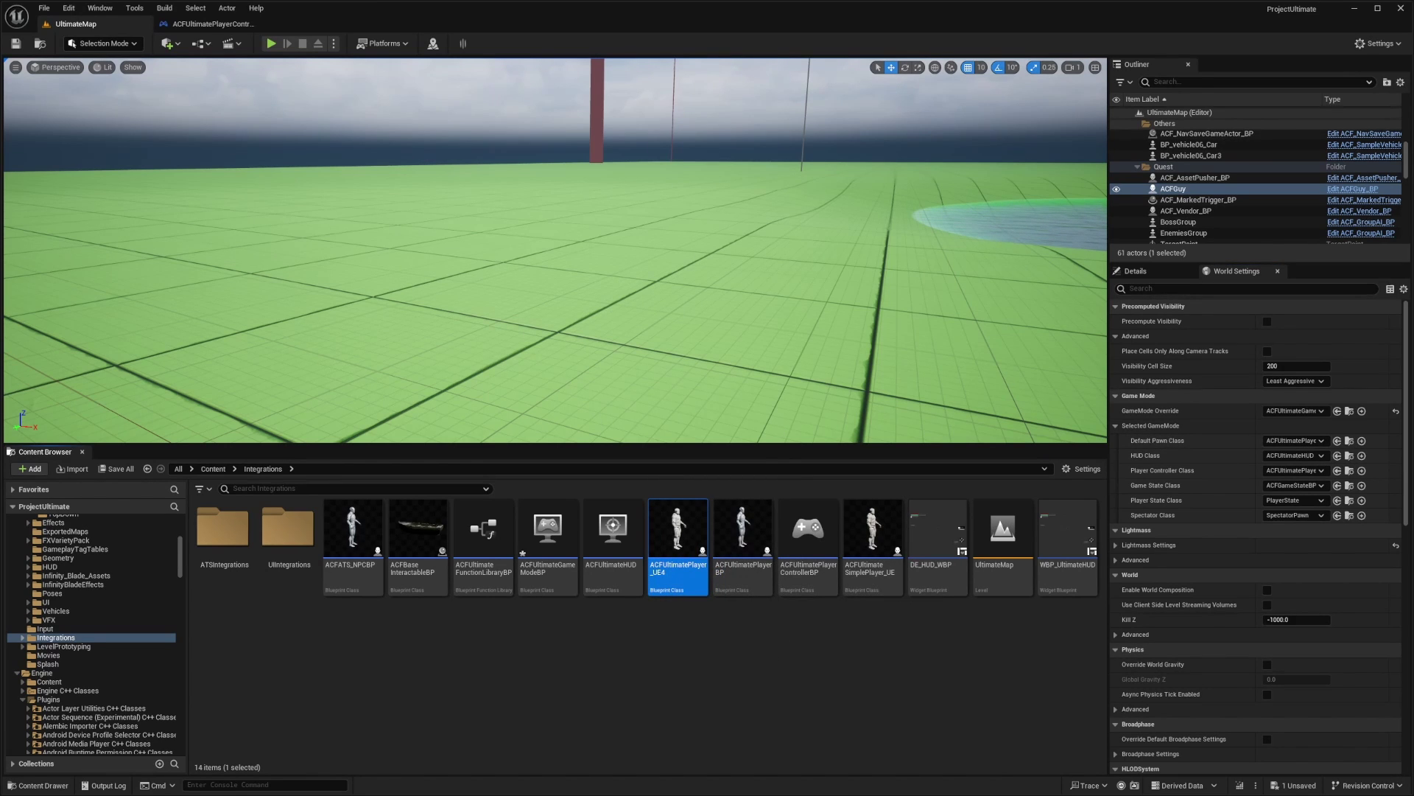
{"action": "left_click_drag", "start_coordinate": [1371, 281], "coordinate": [282, 29]}
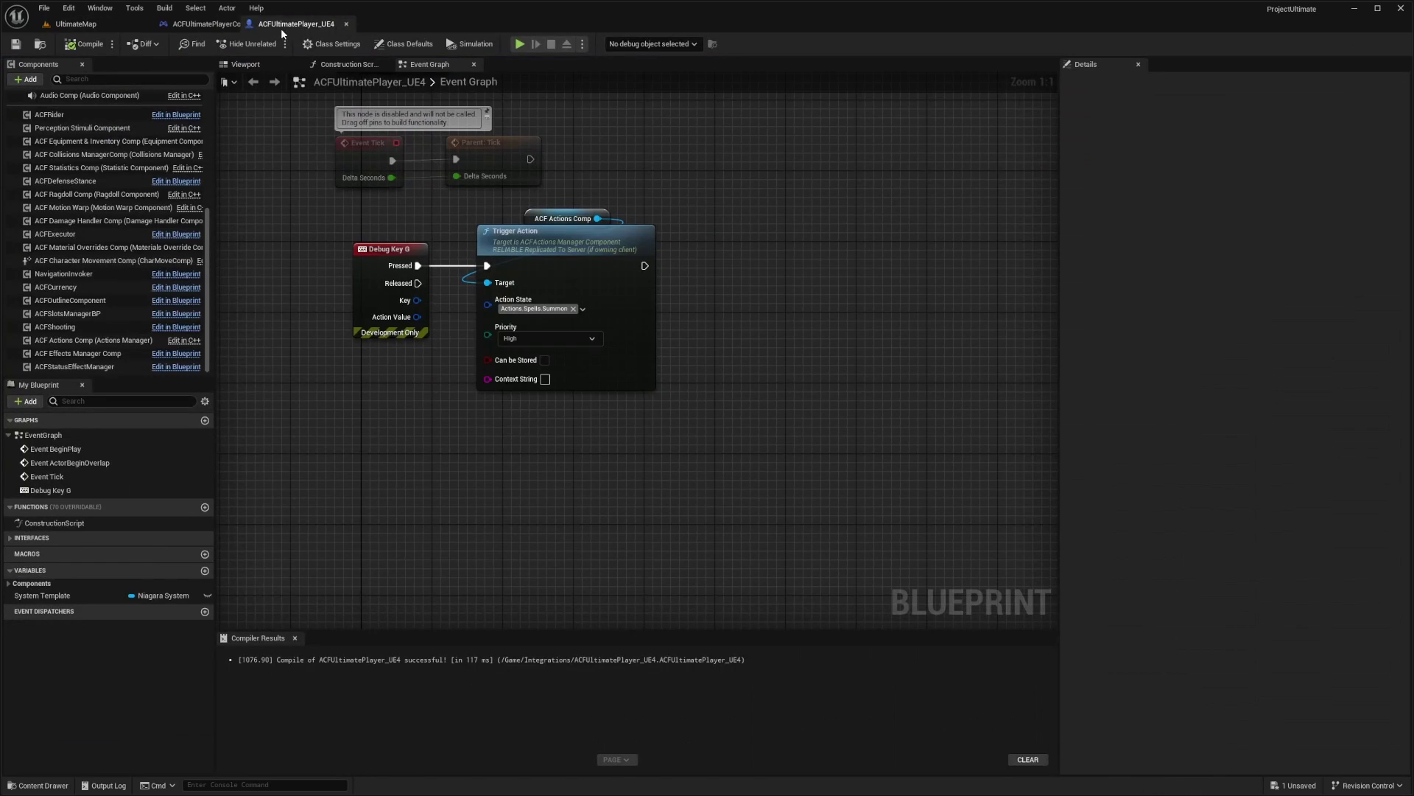
{"action": "left_click", "coordinate": [460, 251]}
{"action": "left_click", "coordinate": [474, 208]}
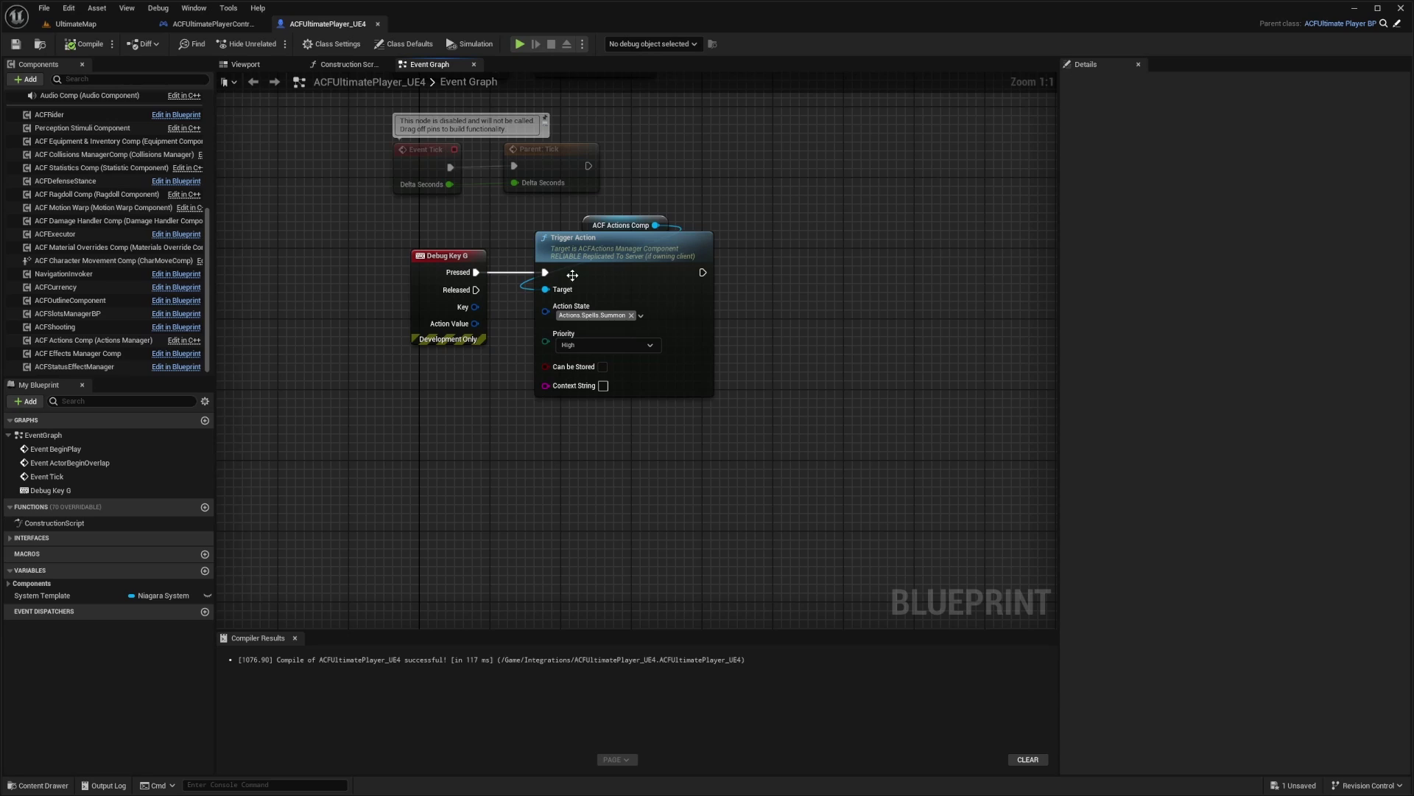
{"action": "left_click", "coordinate": [595, 324]}
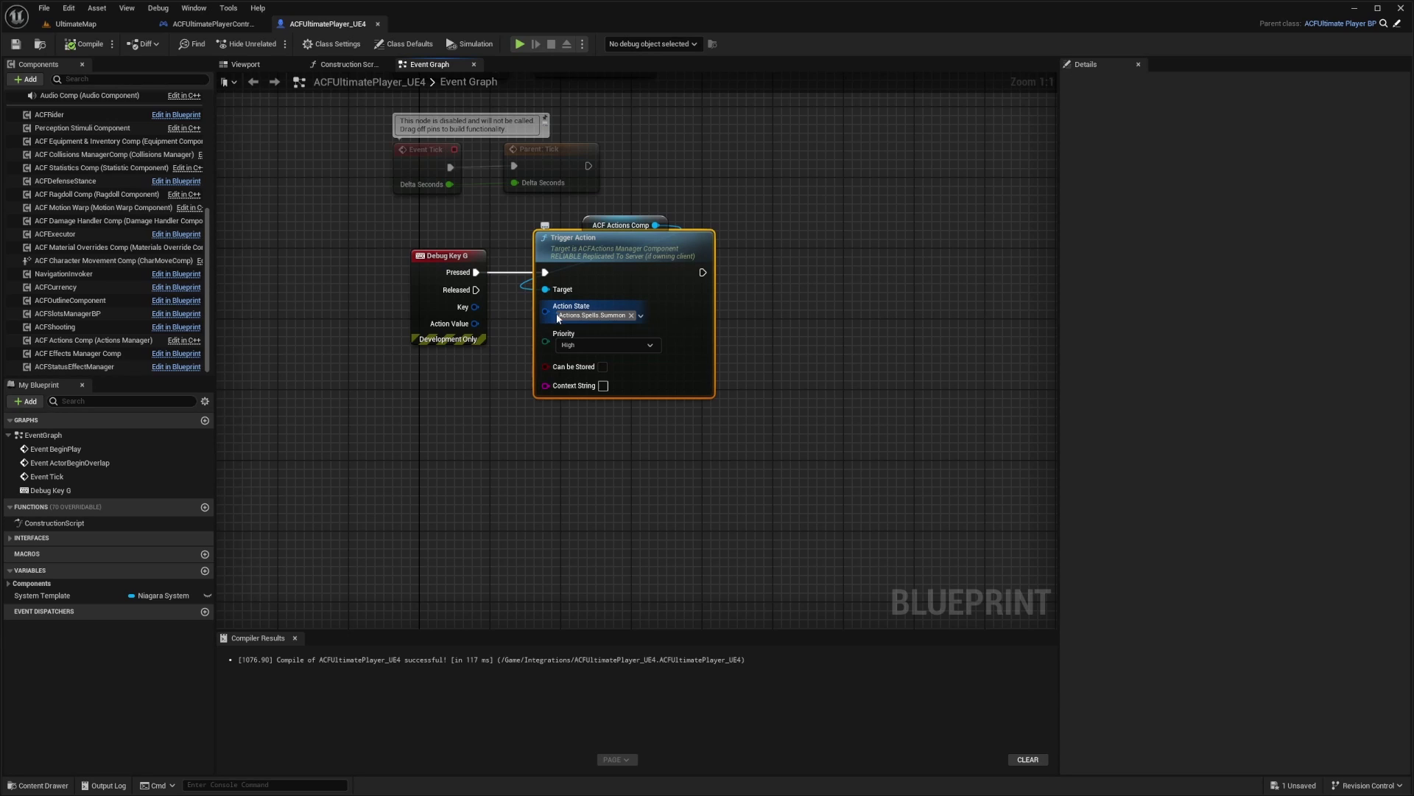
- Select the ACF Actions Comp and open its ACF_Player_AS action set at the Actions.Spells.Summon entry
{"action": "scroll", "coordinate": [91, 221], "scroll_direction": "up", "scroll_amount": 2}
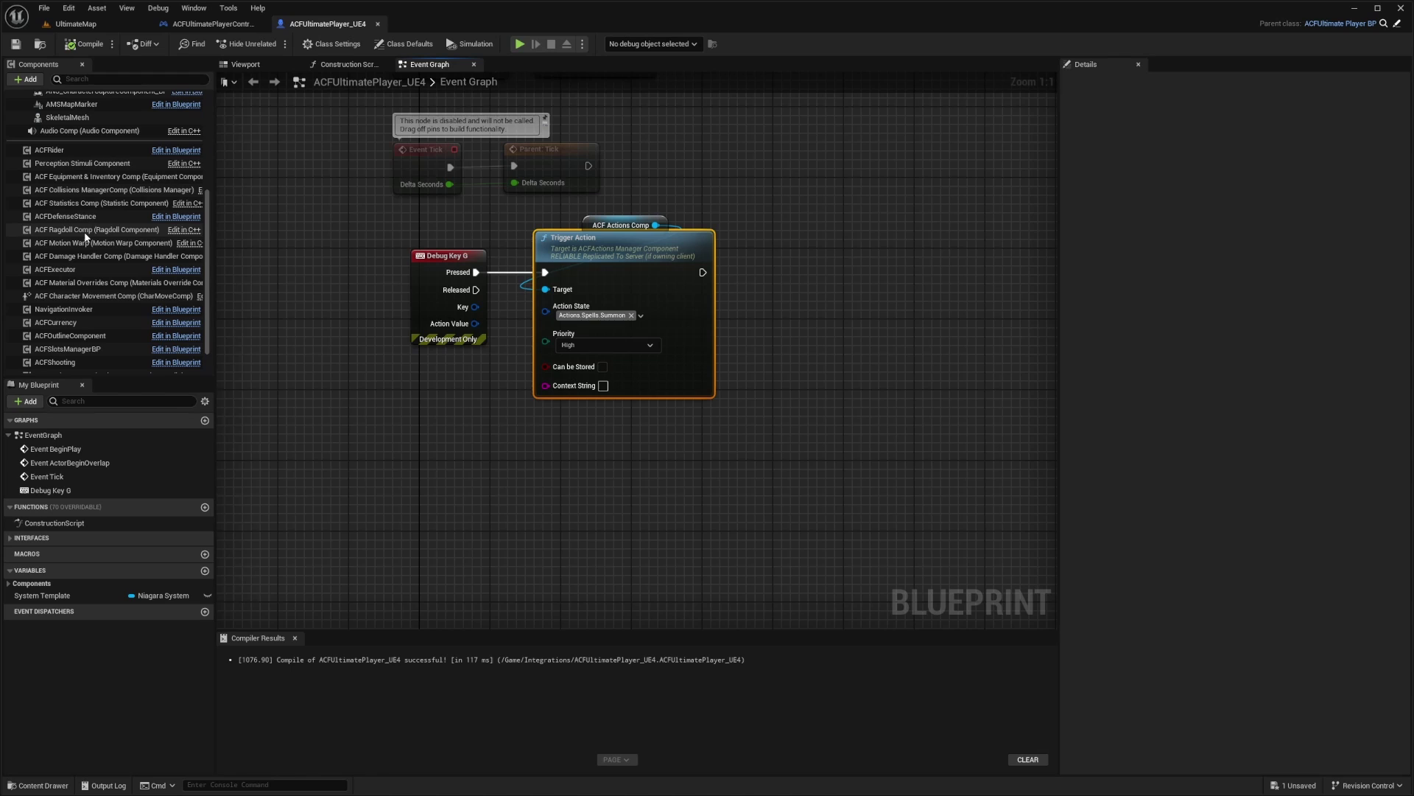
{"action": "scroll", "coordinate": [82, 323], "scroll_direction": "down", "scroll_amount": 1}
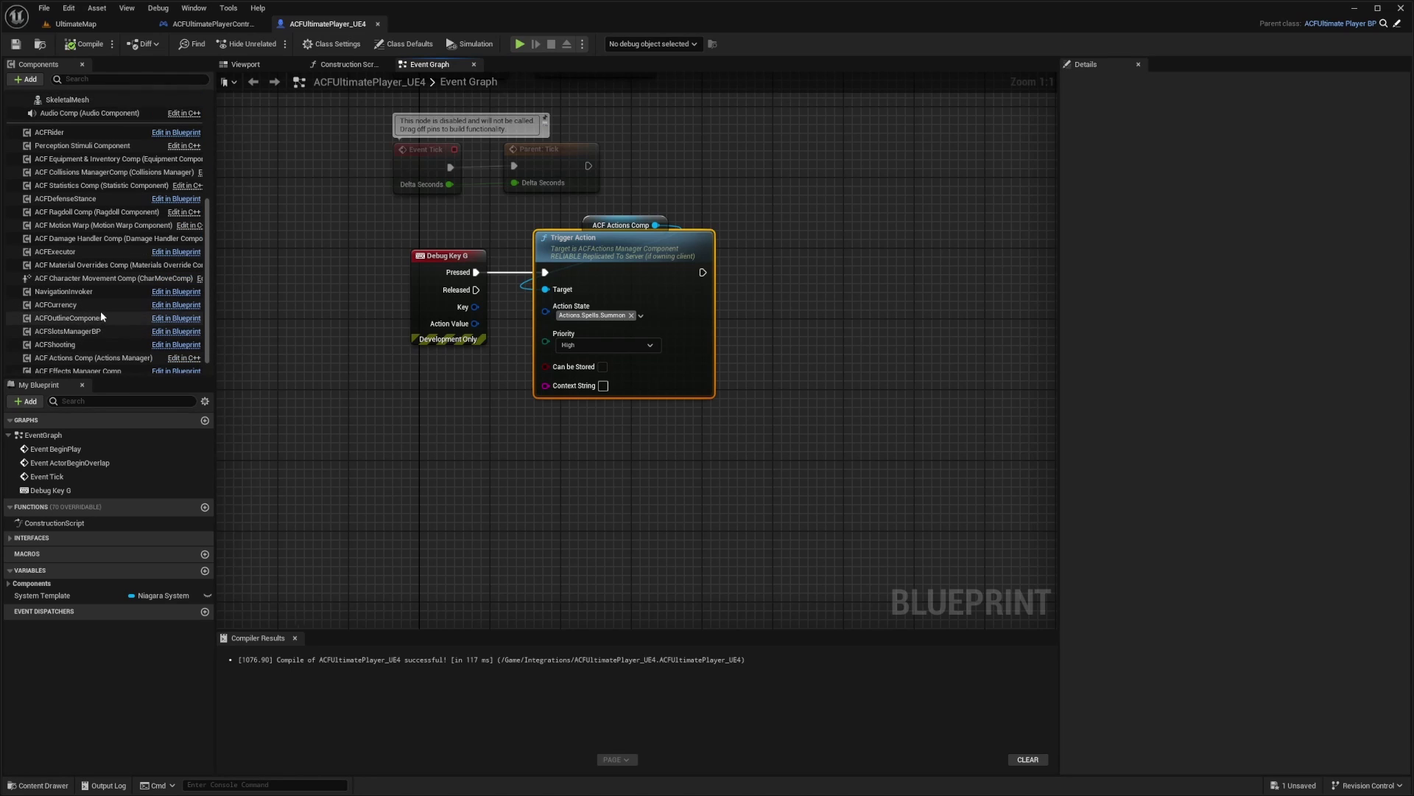
{"action": "scroll", "coordinate": [88, 339], "scroll_direction": "down", "scroll_amount": 1}
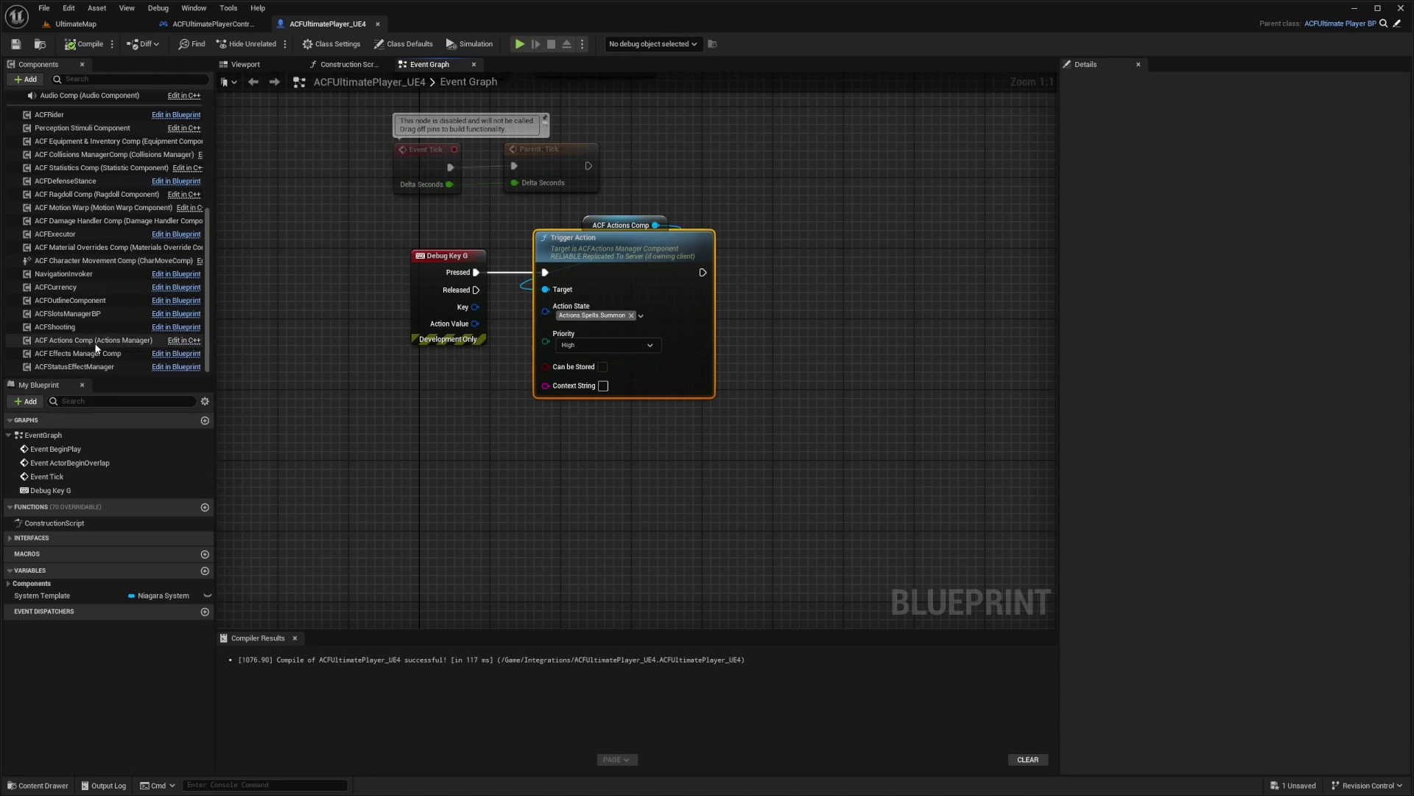
{"action": "left_click", "coordinate": [82, 342]}
{"action": "left_click", "coordinate": [1290, 265]}
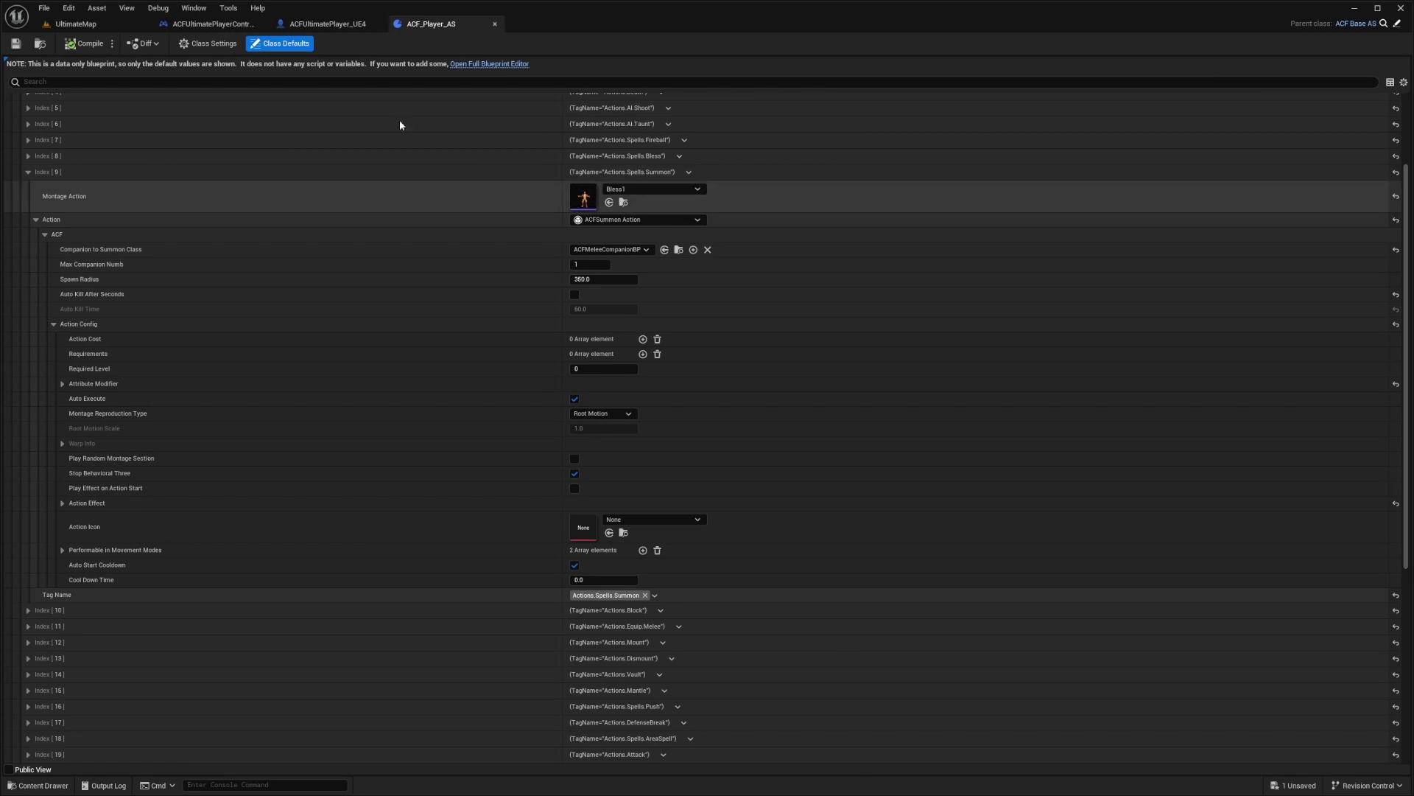
- Open the summon action's companion class ACFMeleeCompanionBP and filter its defaults by "ai" to check the AI Controller Class
{"action": "left_click", "coordinate": [678, 250]}
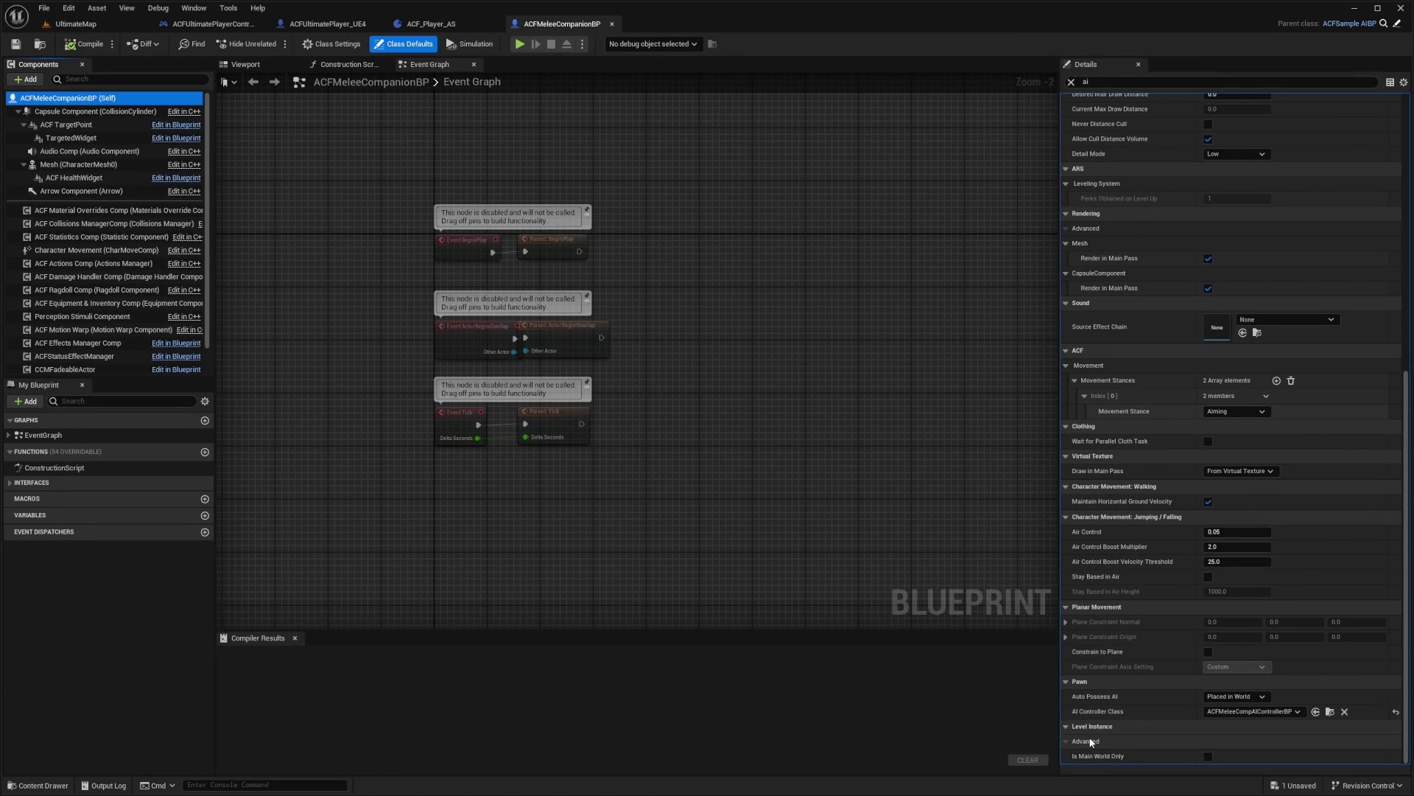
{"action": "left_click", "coordinate": [1236, 712]}
{"action": "left_click", "coordinate": [1225, 712]}
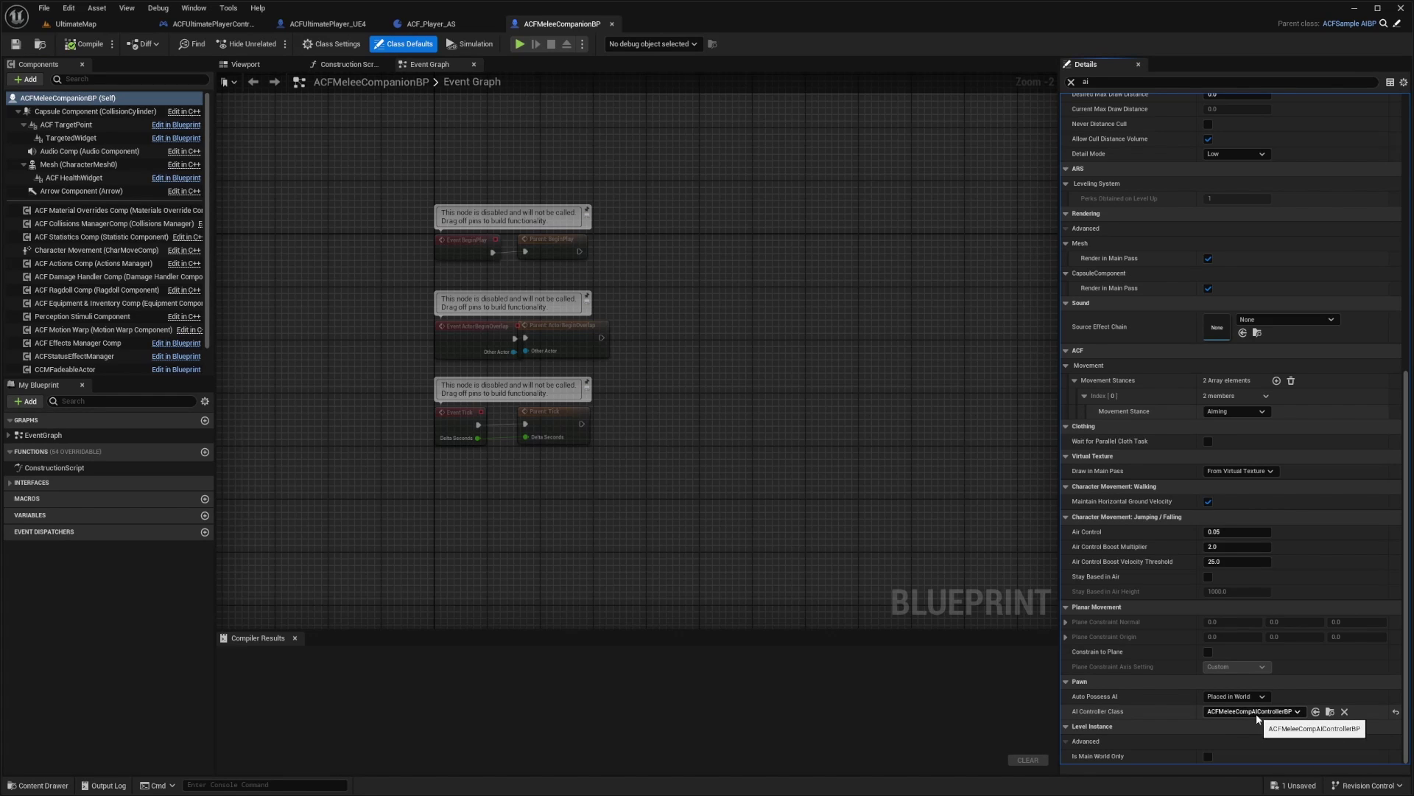
- Open the companion's ACFMeleeCompAIControllerBP and switch it to the full blueprint editor
{"action": "left_click", "coordinate": [1330, 711]}
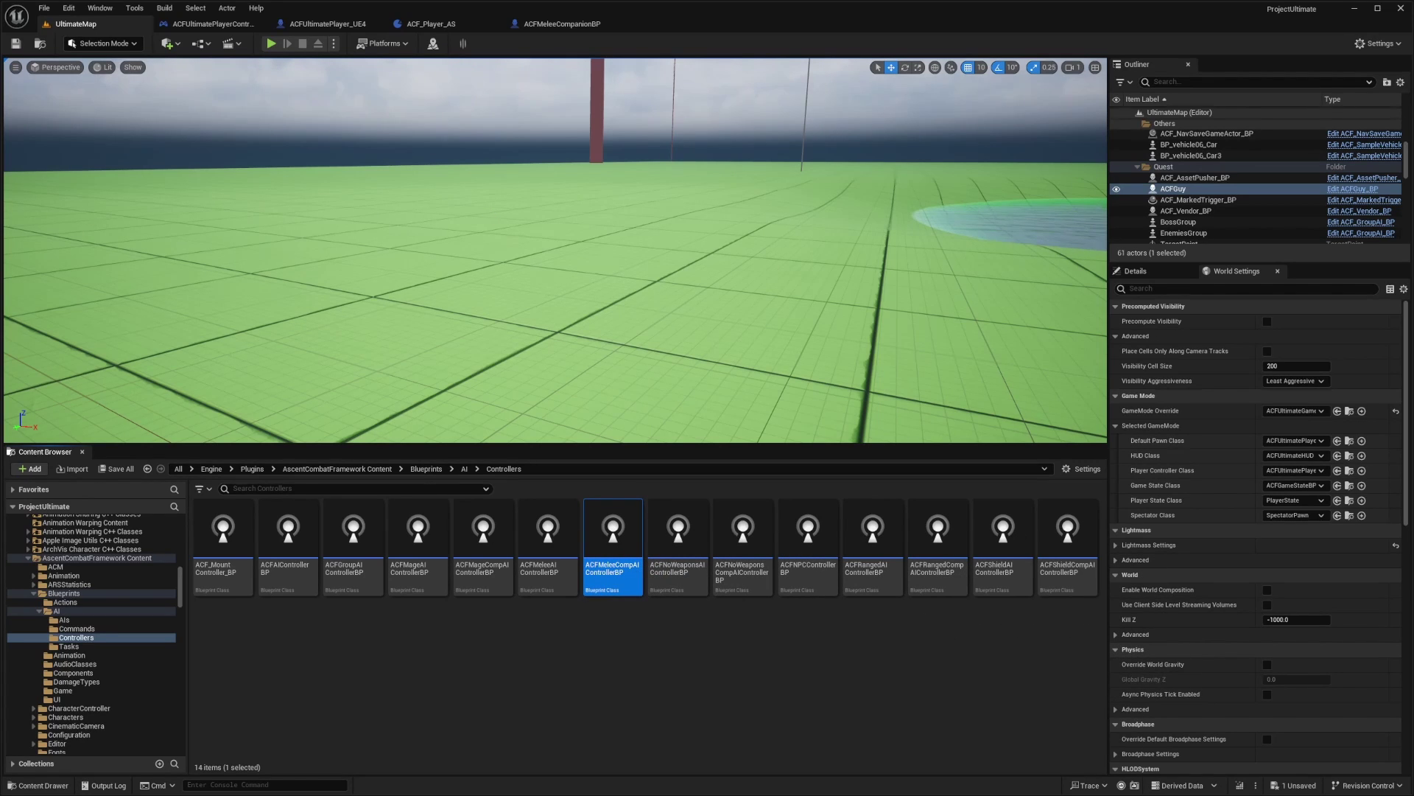
{"action": "left_click_drag", "start_coordinate": [573, 2], "coordinate": [688, 26]}
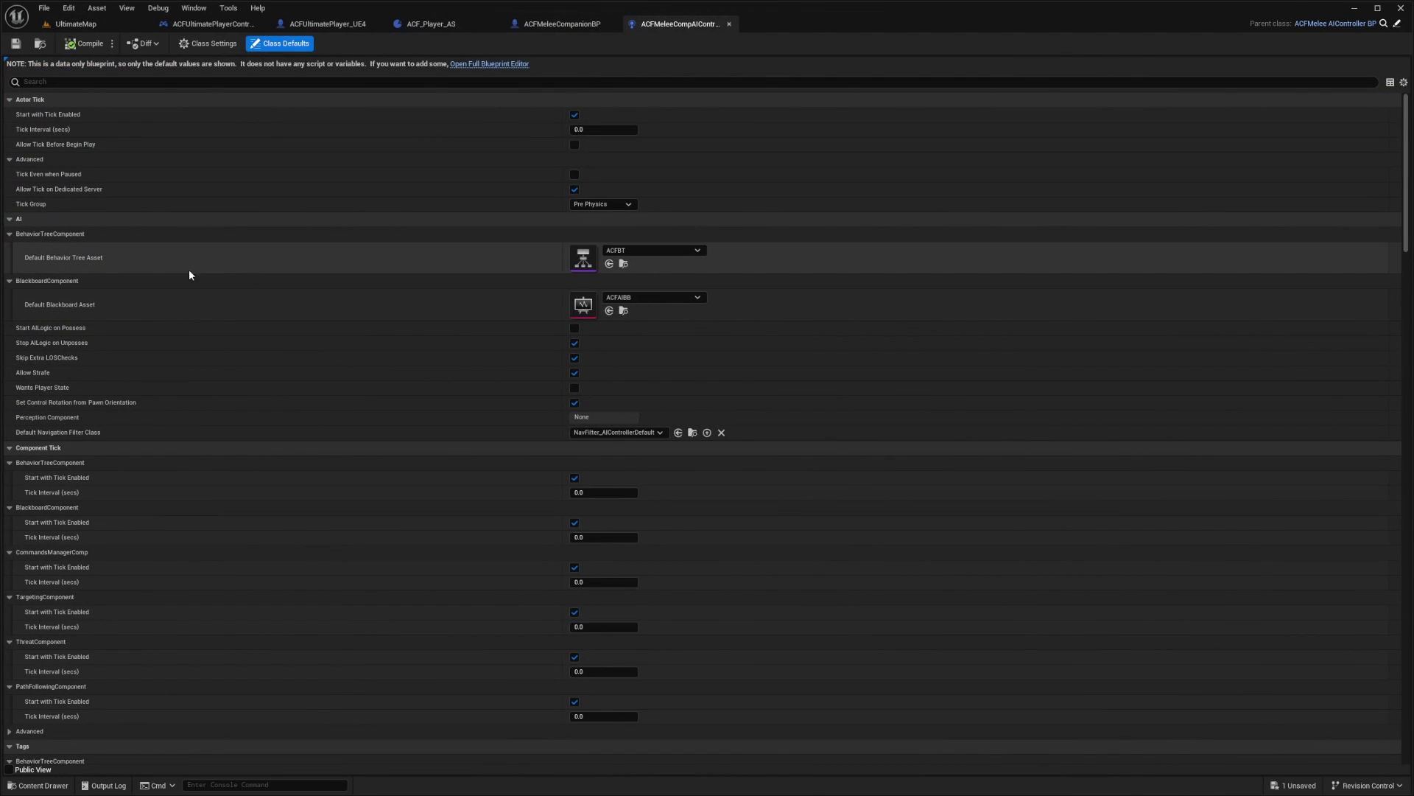
{"action": "scroll", "coordinate": [468, 286], "scroll_direction": "down", "scroll_amount": 5}
{"action": "scroll", "coordinate": [493, 184], "scroll_direction": "up", "scroll_amount": 5}
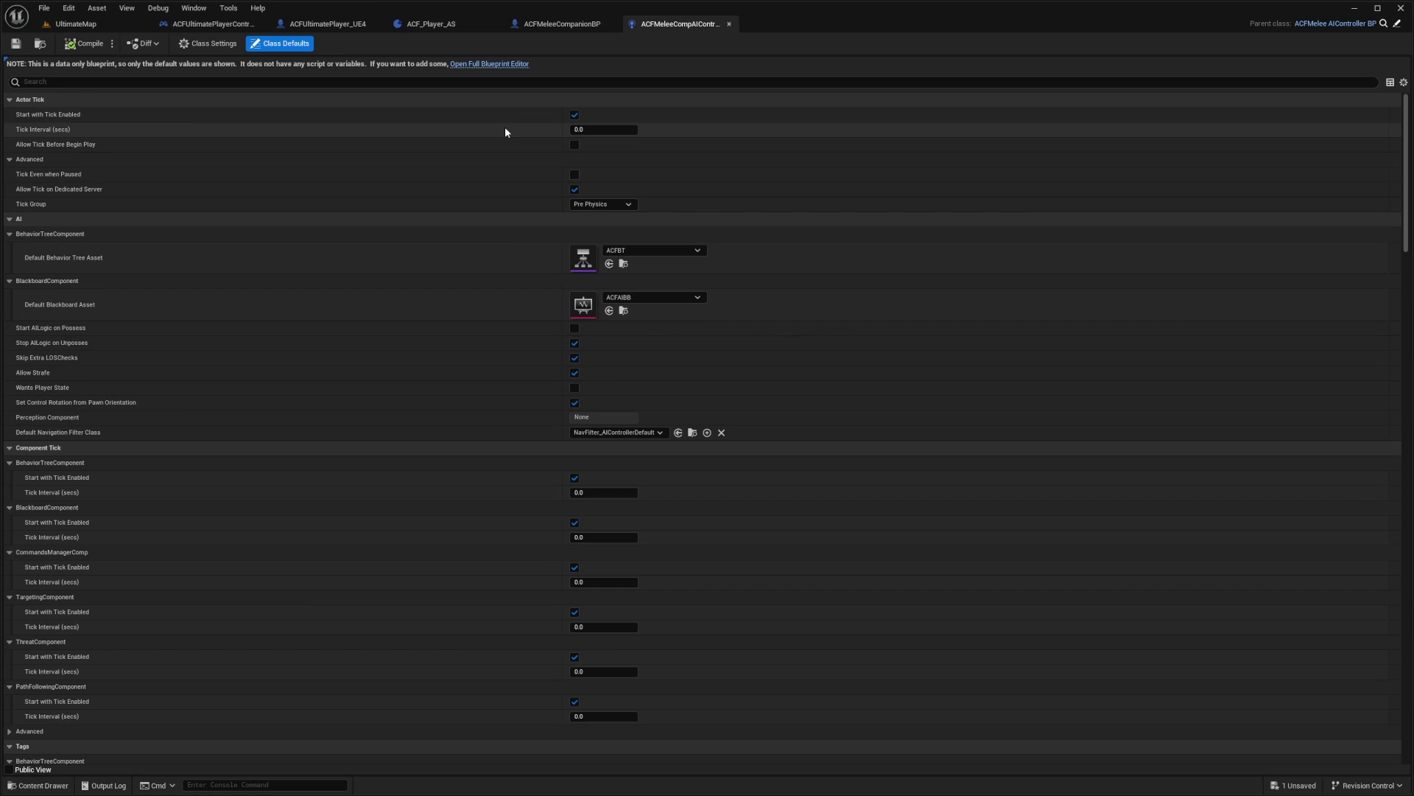
{"action": "left_click", "coordinate": [490, 64]}
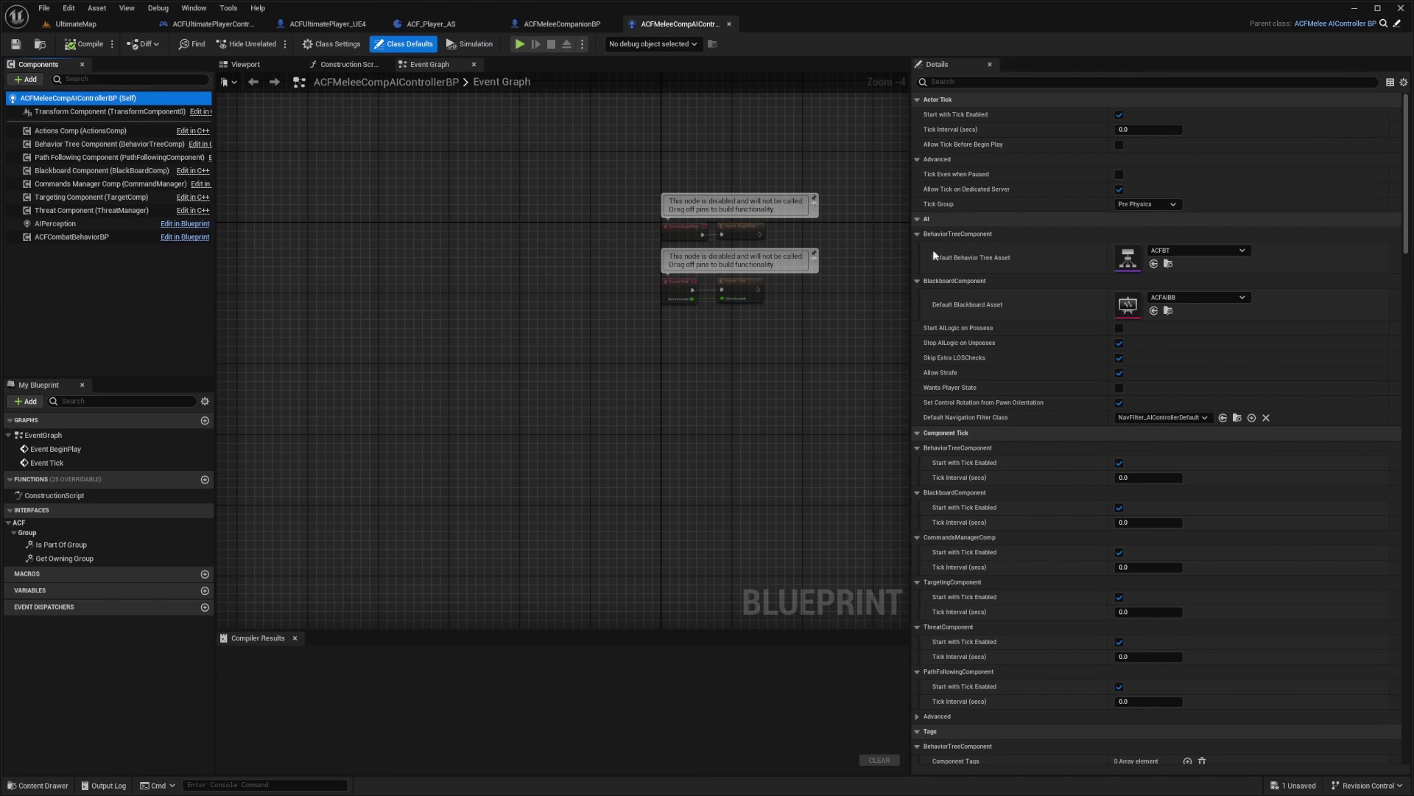
- Examine the AI controller's command entries, New Default State options and Threat Multipliers by Actor, and return to ACFMeleeCompanionBP
{"action": "scroll", "coordinate": [1406, 167], "scroll_direction": "down", "scroll_amount": 1}
{"action": "scroll", "coordinate": [1381, 342], "scroll_direction": "down", "scroll_amount": 15}
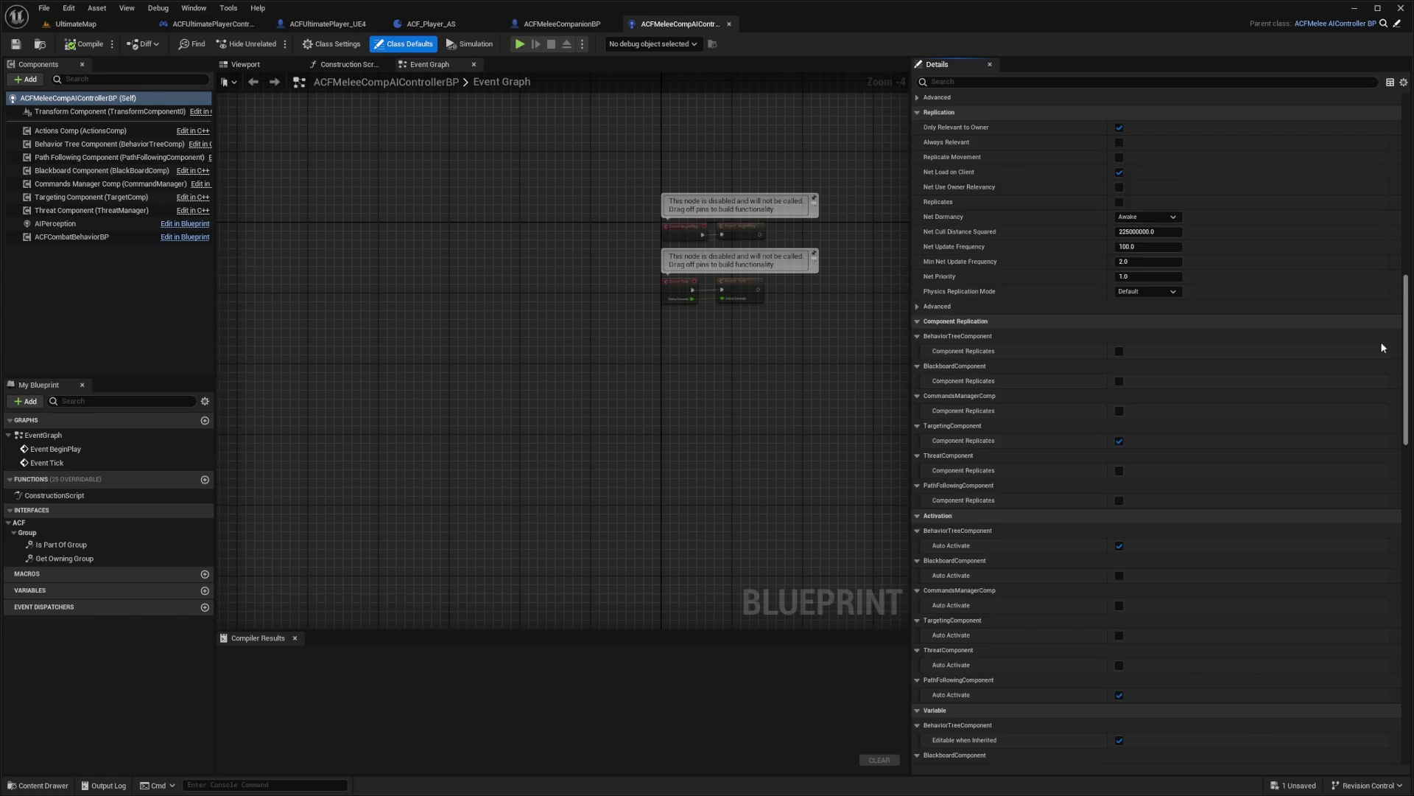
{"action": "scroll", "coordinate": [1373, 445], "scroll_direction": "down", "scroll_amount": 10}
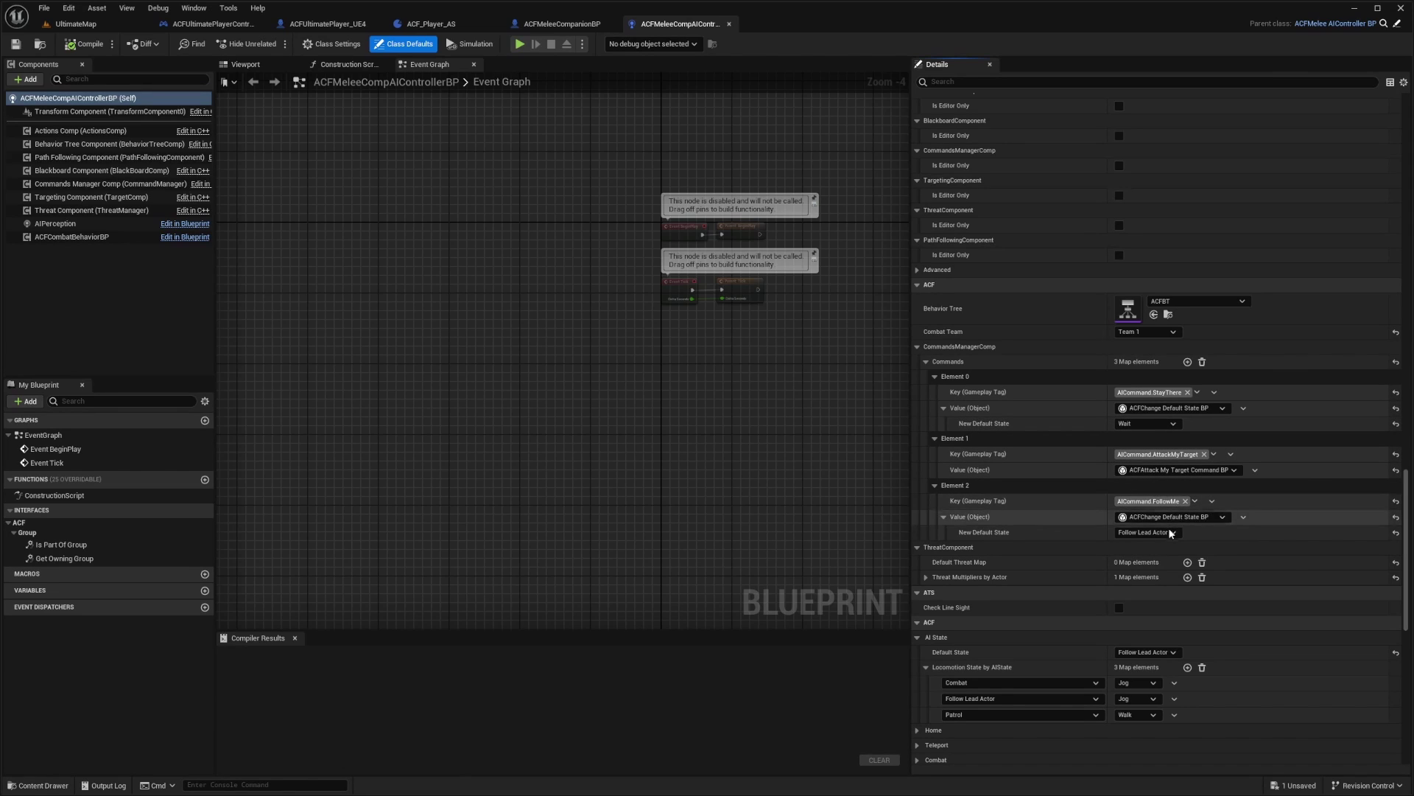
{"action": "left_click", "coordinate": [926, 576]}
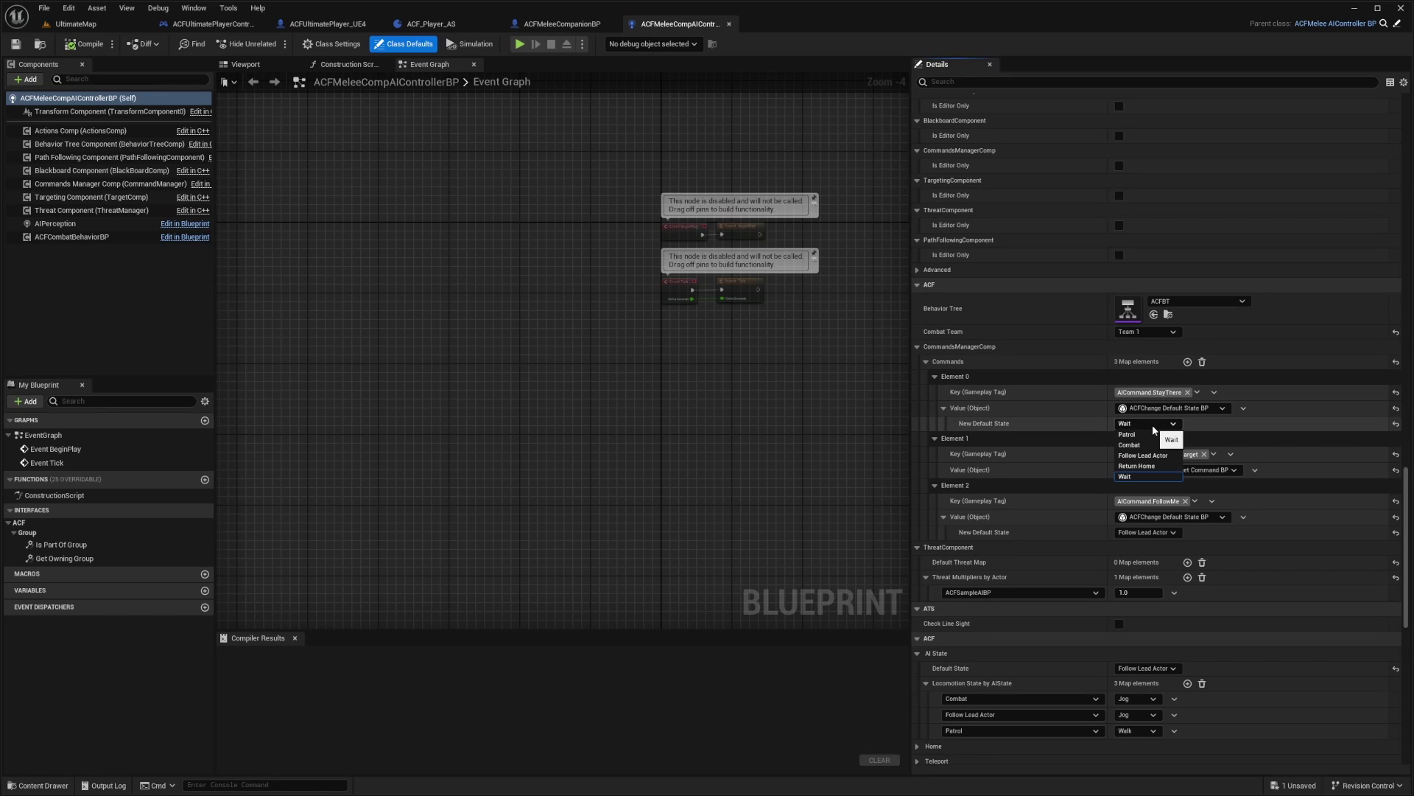
{"action": "left_click", "coordinate": [1156, 477]}
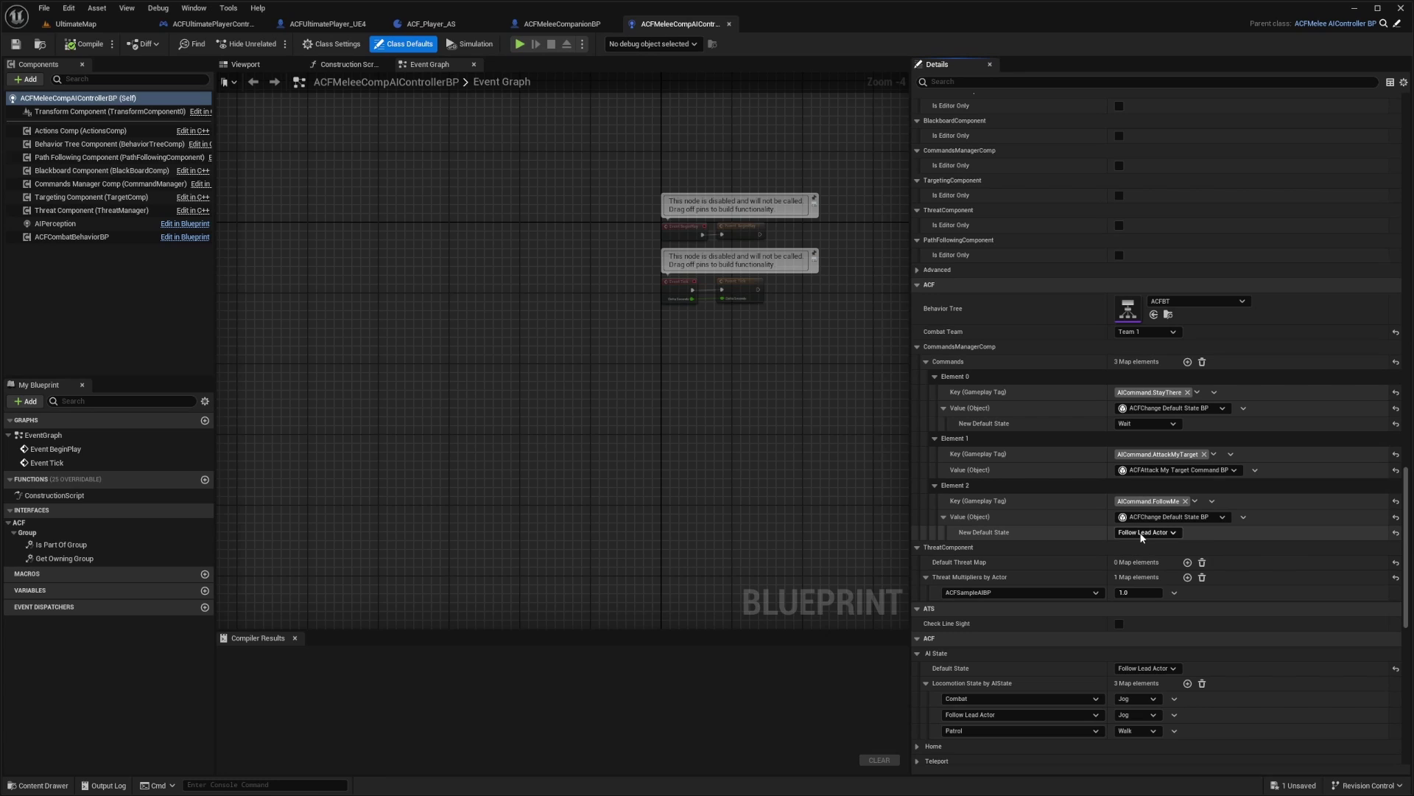
{"action": "left_click", "coordinate": [556, 23]}
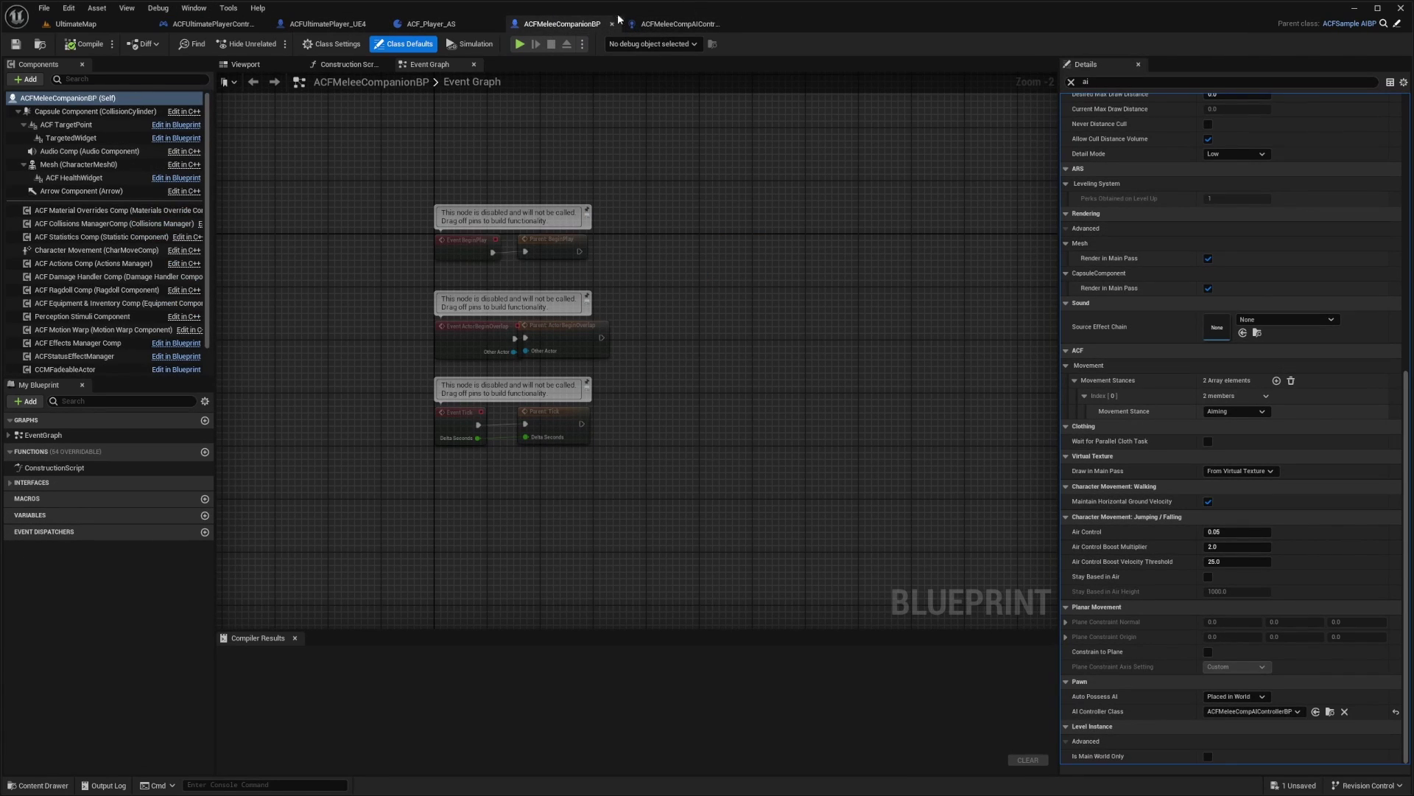
- Return to ACFUltimatePlayerControllerBP and check the Companions Component's Default AI State
{"action": "scroll", "coordinate": [1228, 413], "scroll_direction": "up", "scroll_amount": 6}
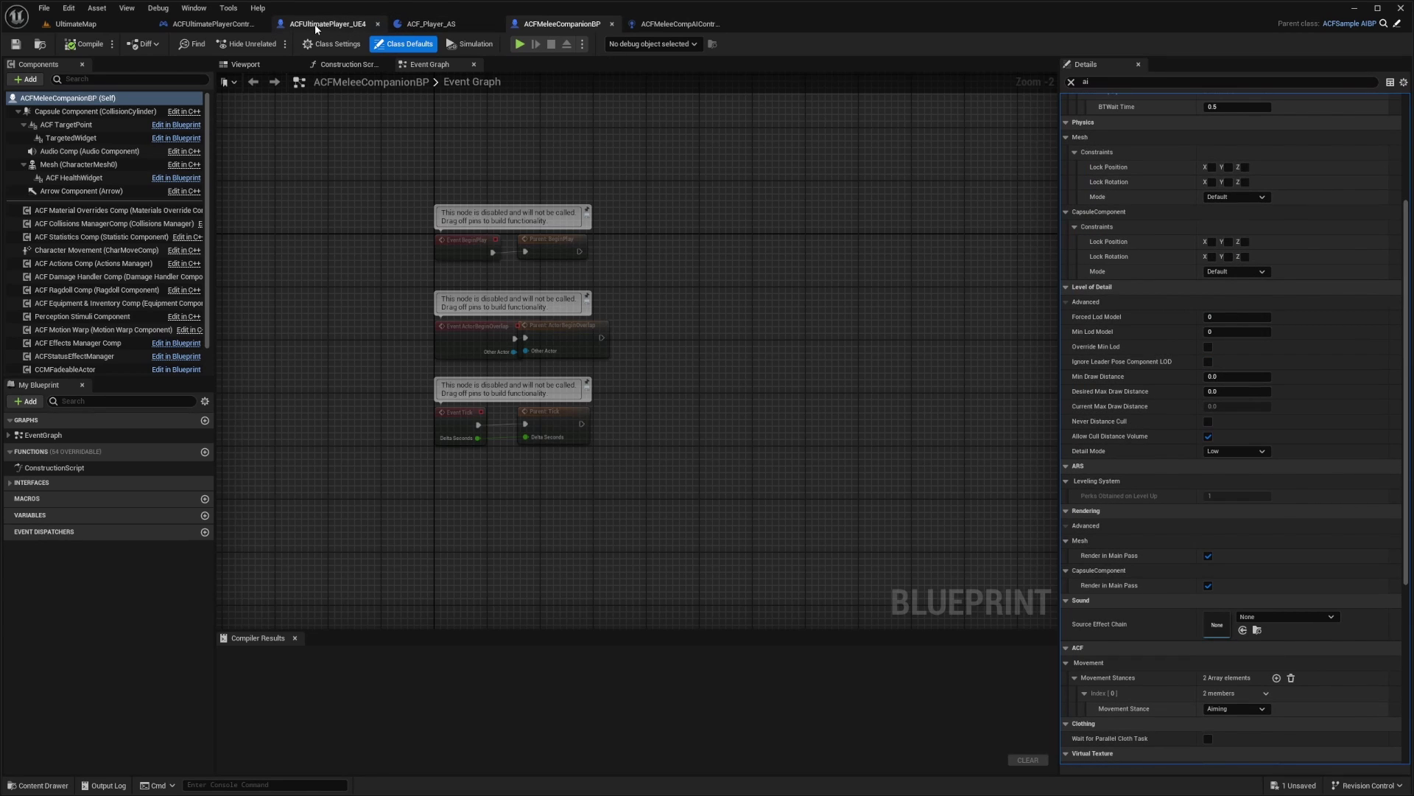
{"action": "left_click", "coordinate": [214, 24]}
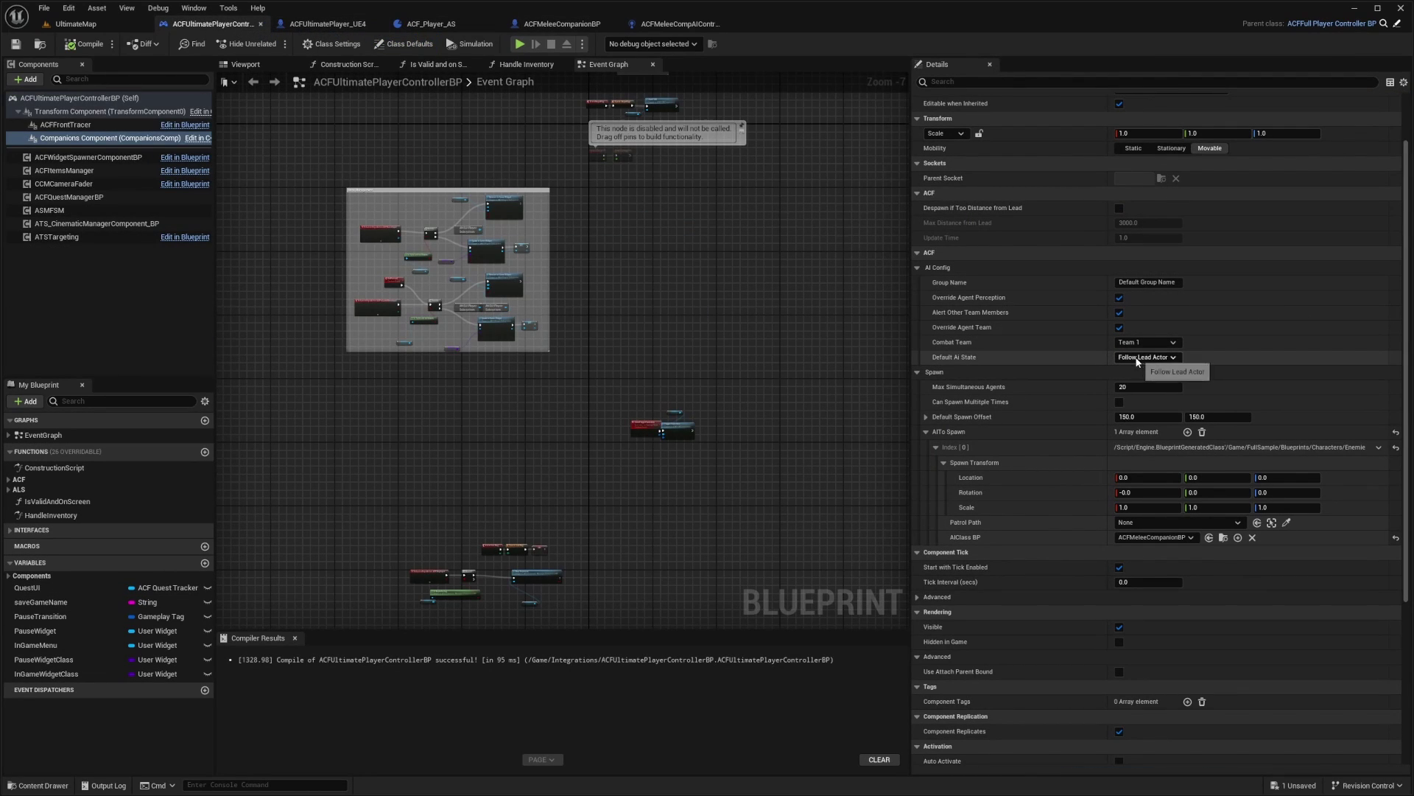
- Play UltimateMap and run the character around to observe how the companion follows, then end the play session
{"action": "left_click", "coordinate": [92, 25]}
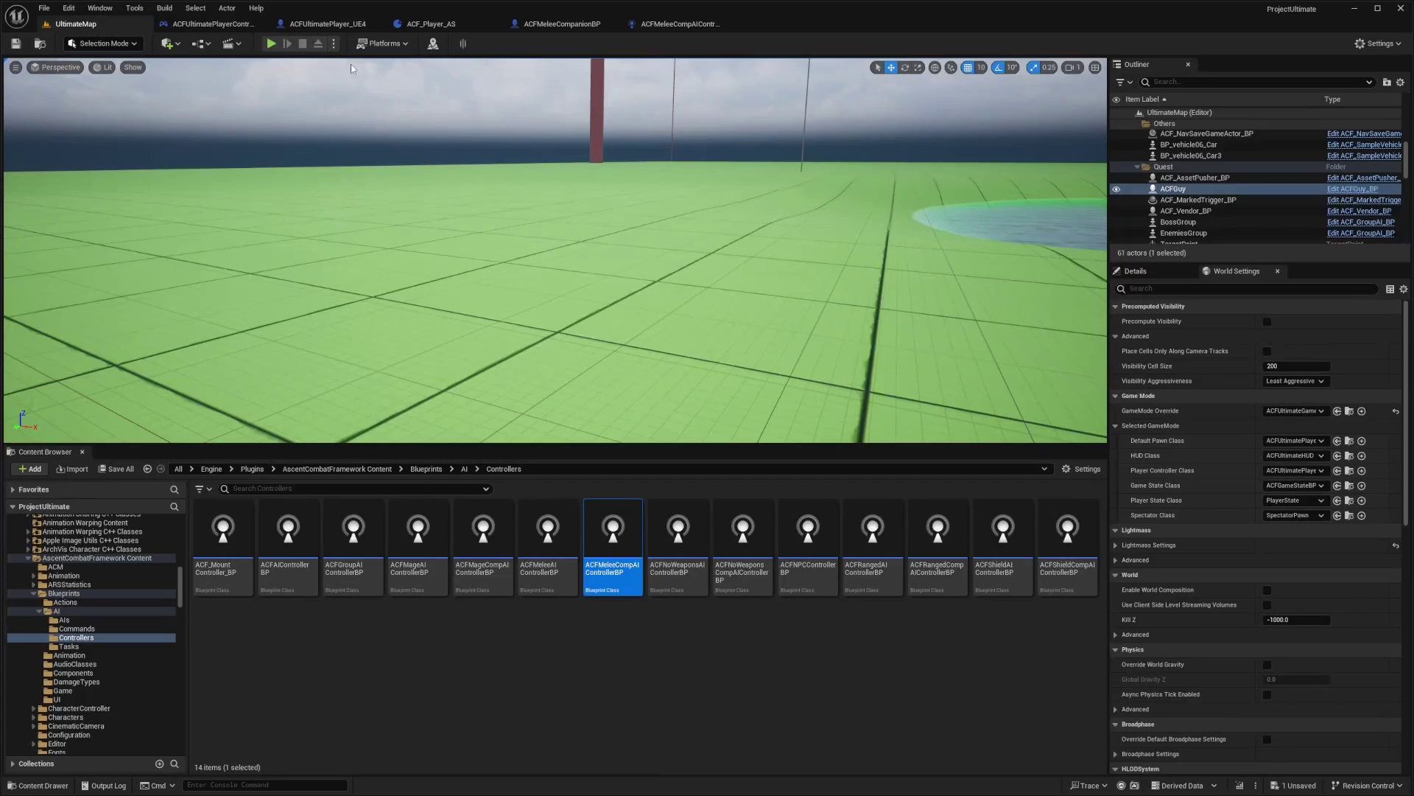
{"action": "left_click", "coordinate": [269, 46]}
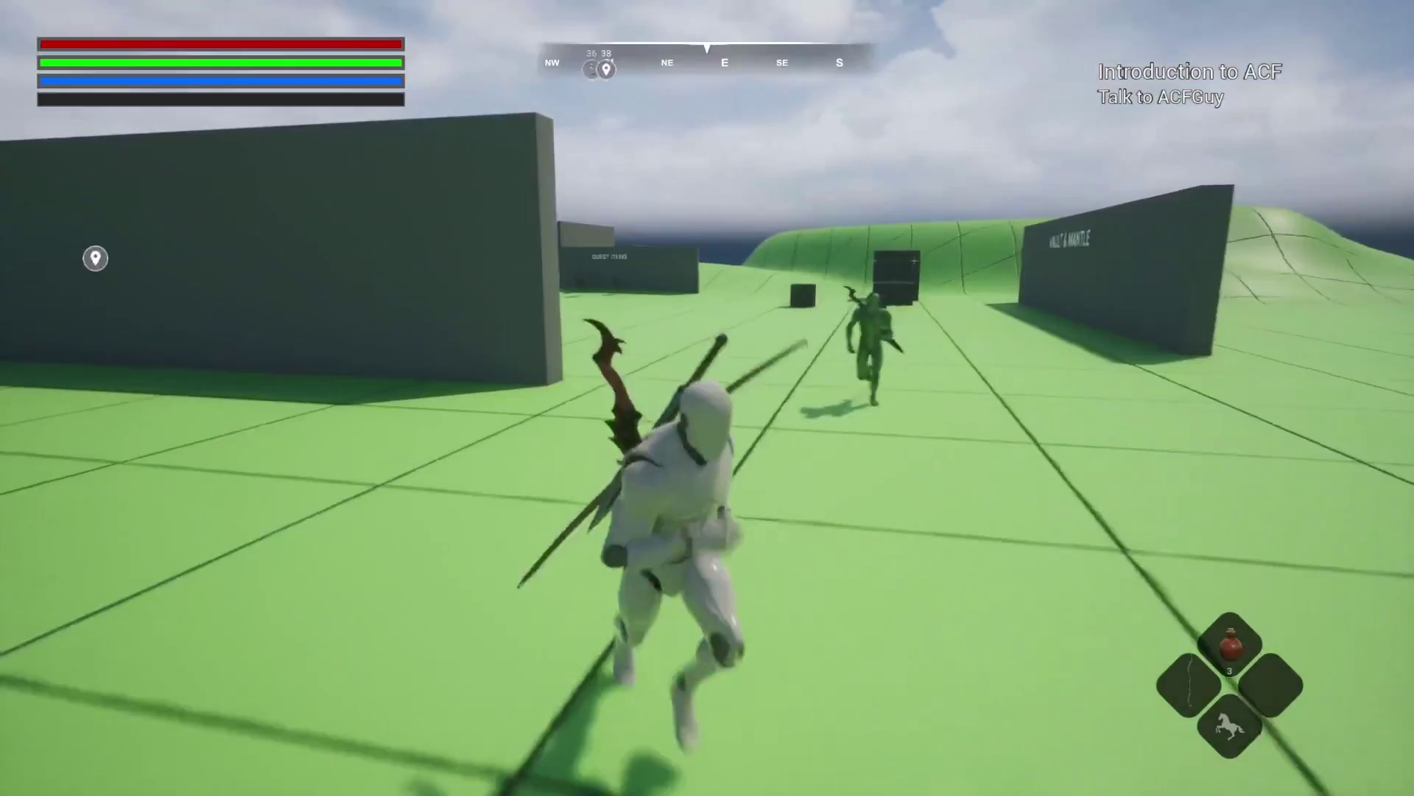
{"action": "key", "text": "w"}
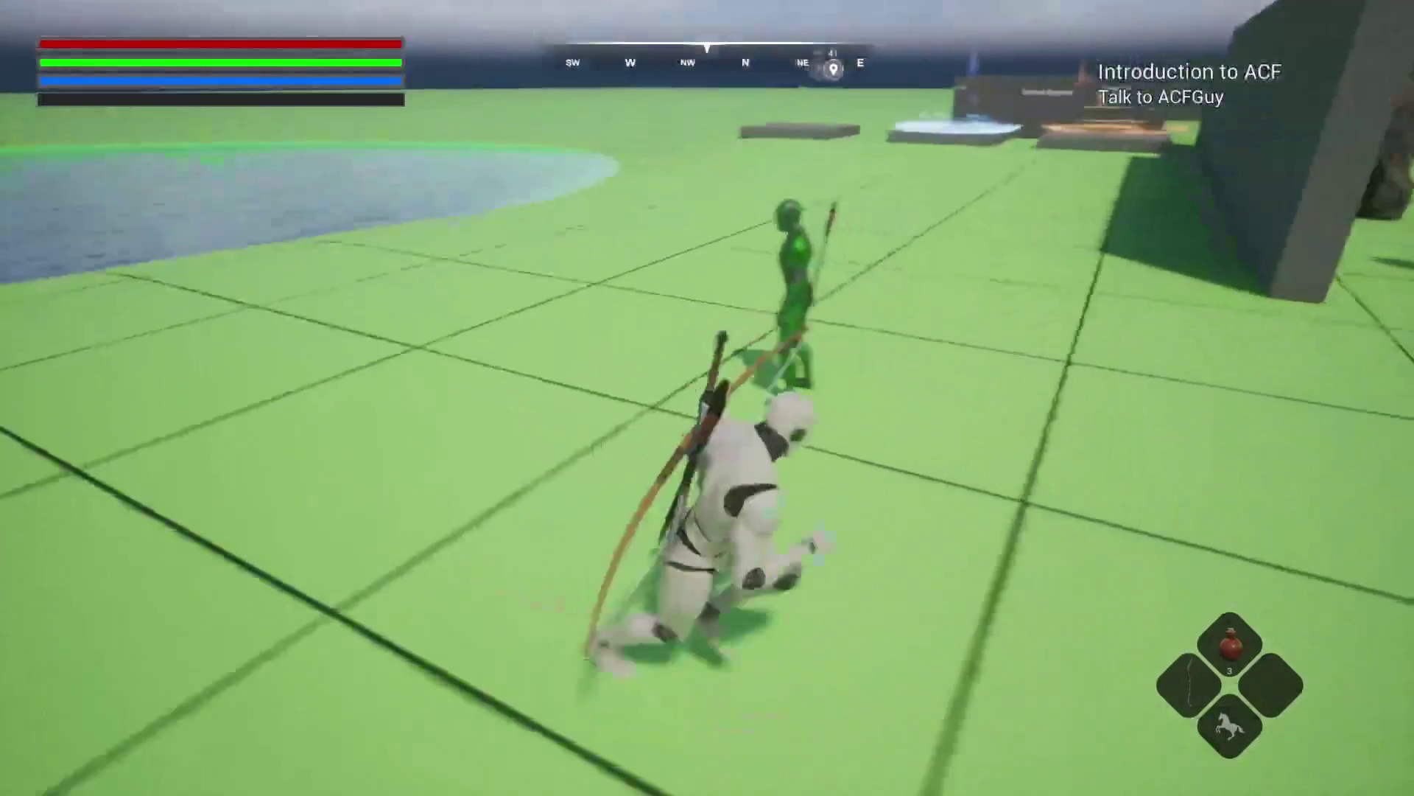
{"action": "key", "text": "w"}
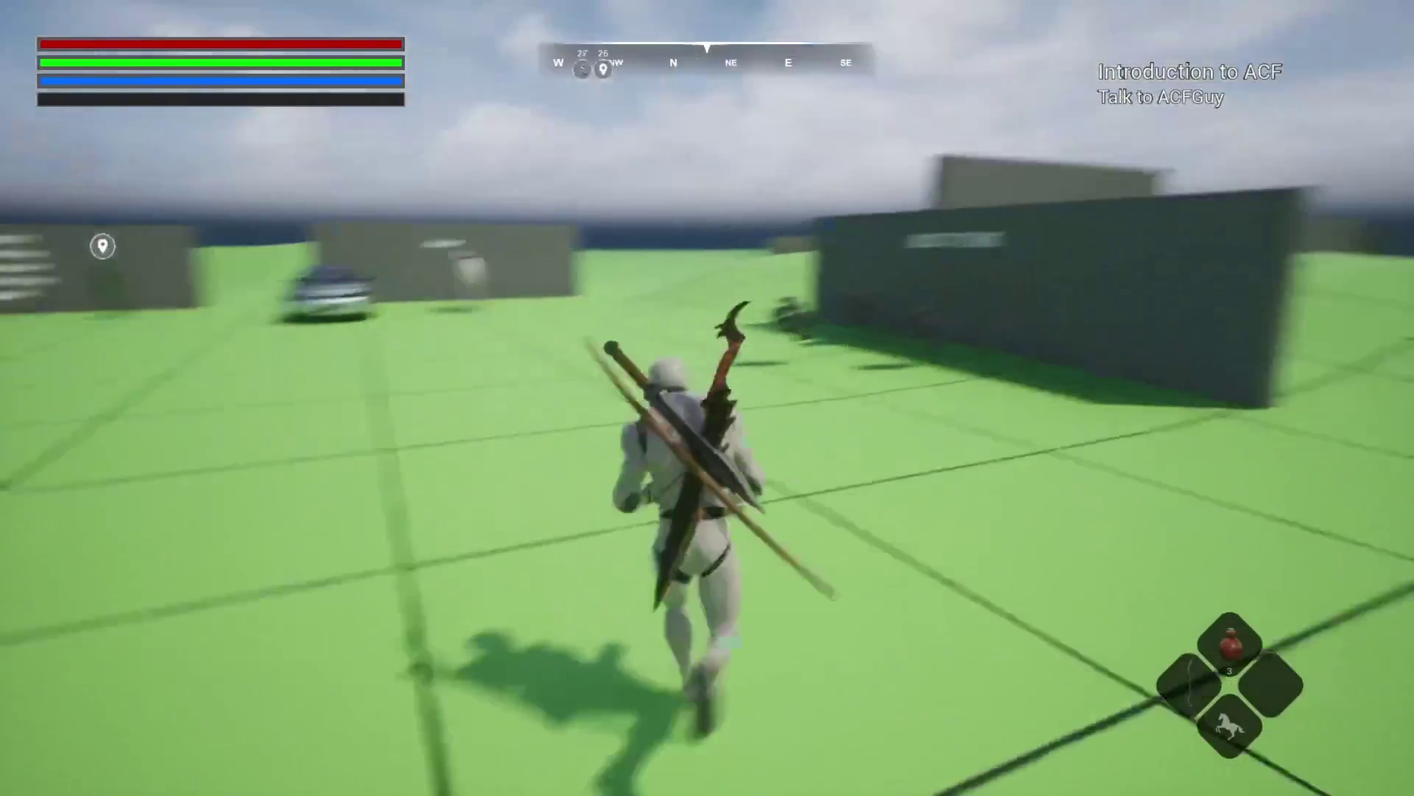
{"action": "key", "text": "w"}
{"action": "key", "text": "s"}
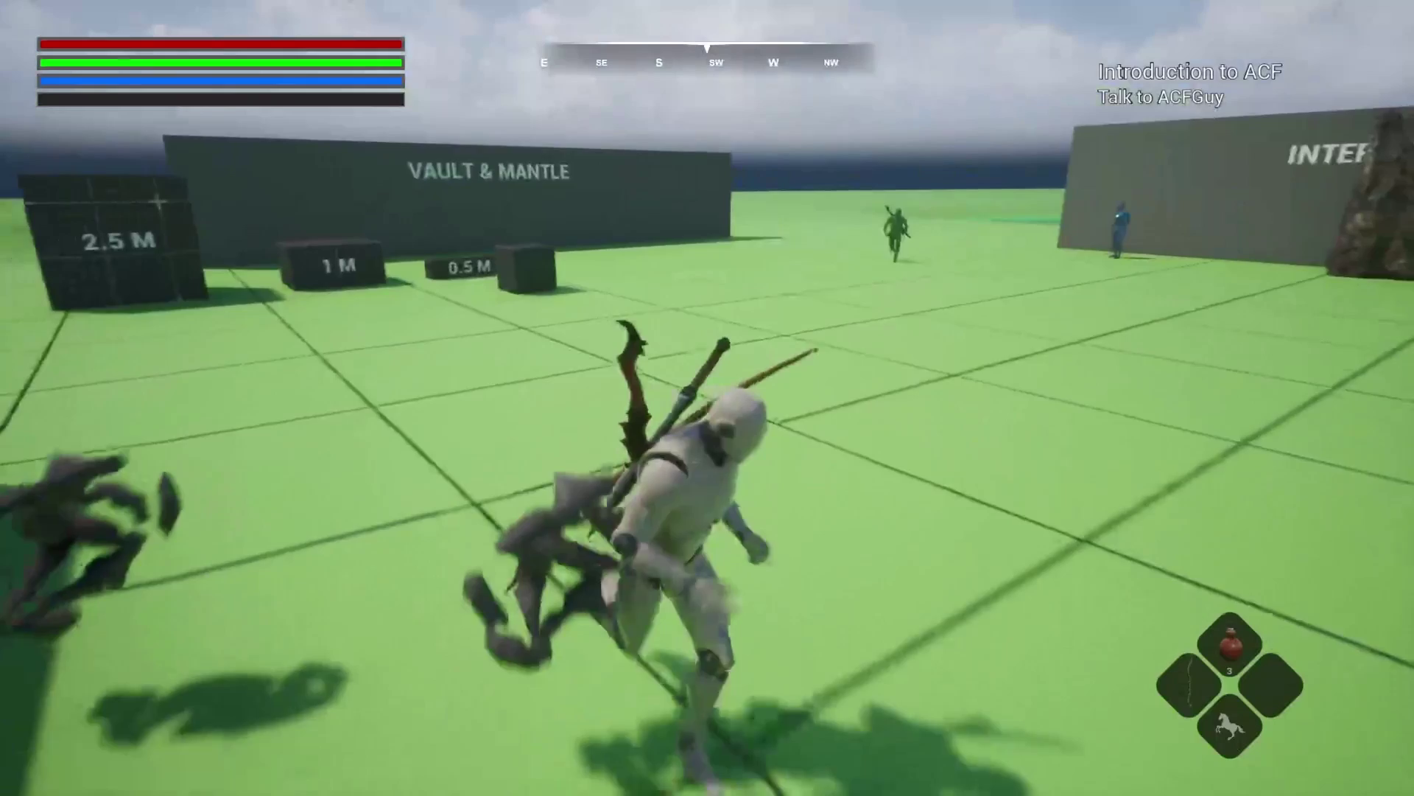
{"action": "key", "text": "d"}
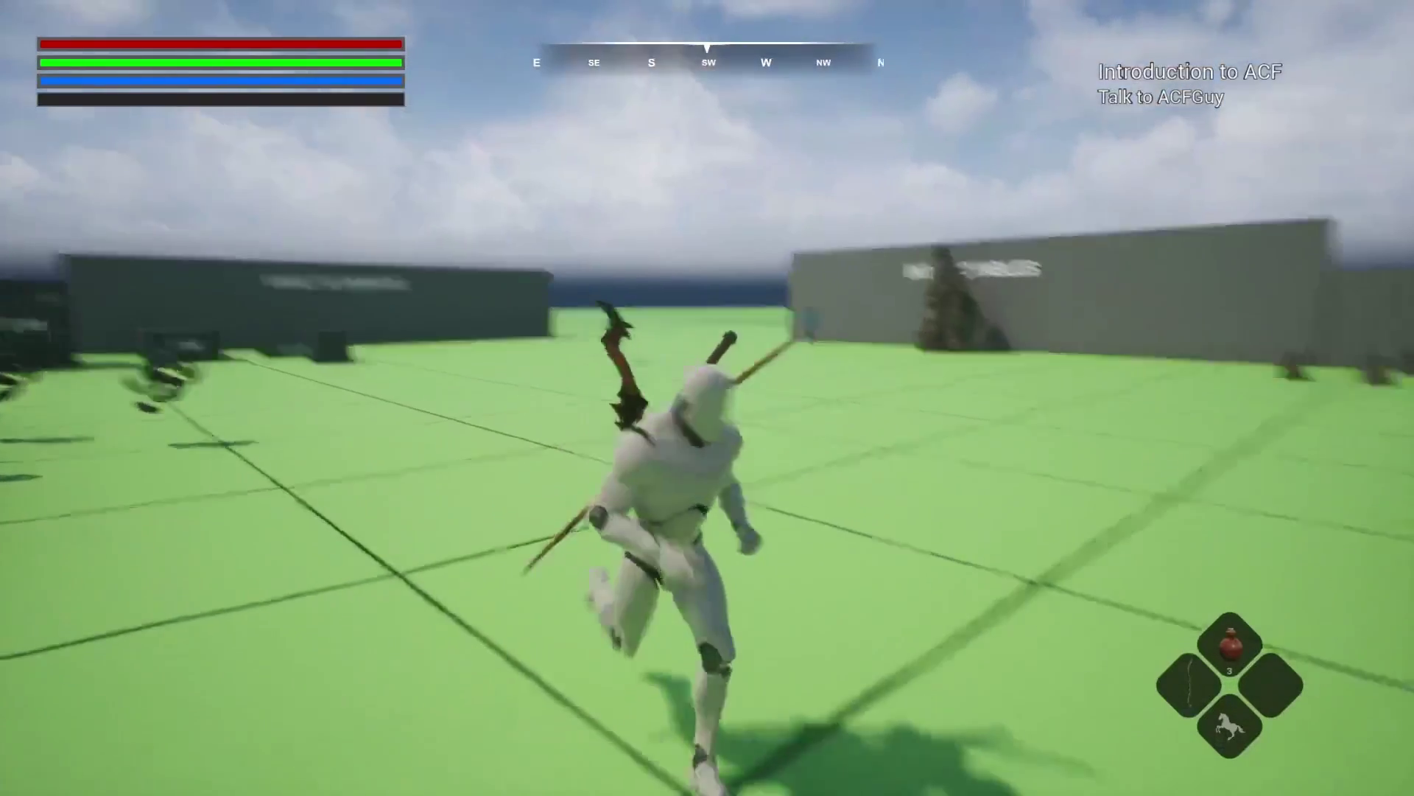
{"action": "key", "text": "w"}
{"action": "key", "text": "Escape"}
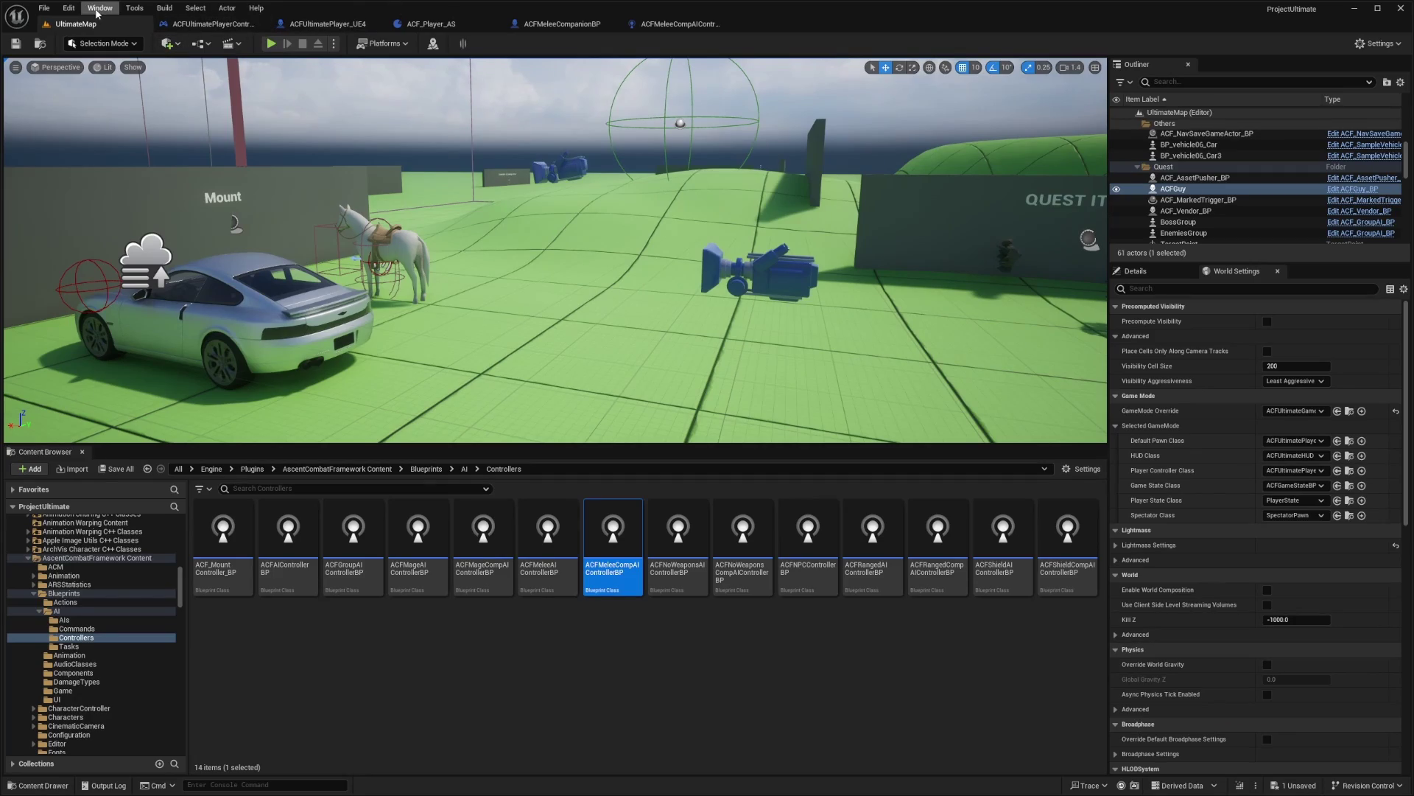
- Open the game mode's default pawn ACFUltimatePlayer_UE4 and follow its parent classes through ACFUltimatePlayerBP to ACFFullPlayerBP
{"action": "left_click", "coordinate": [1351, 440]}
{"action": "double_click", "coordinate": [766, 545]}
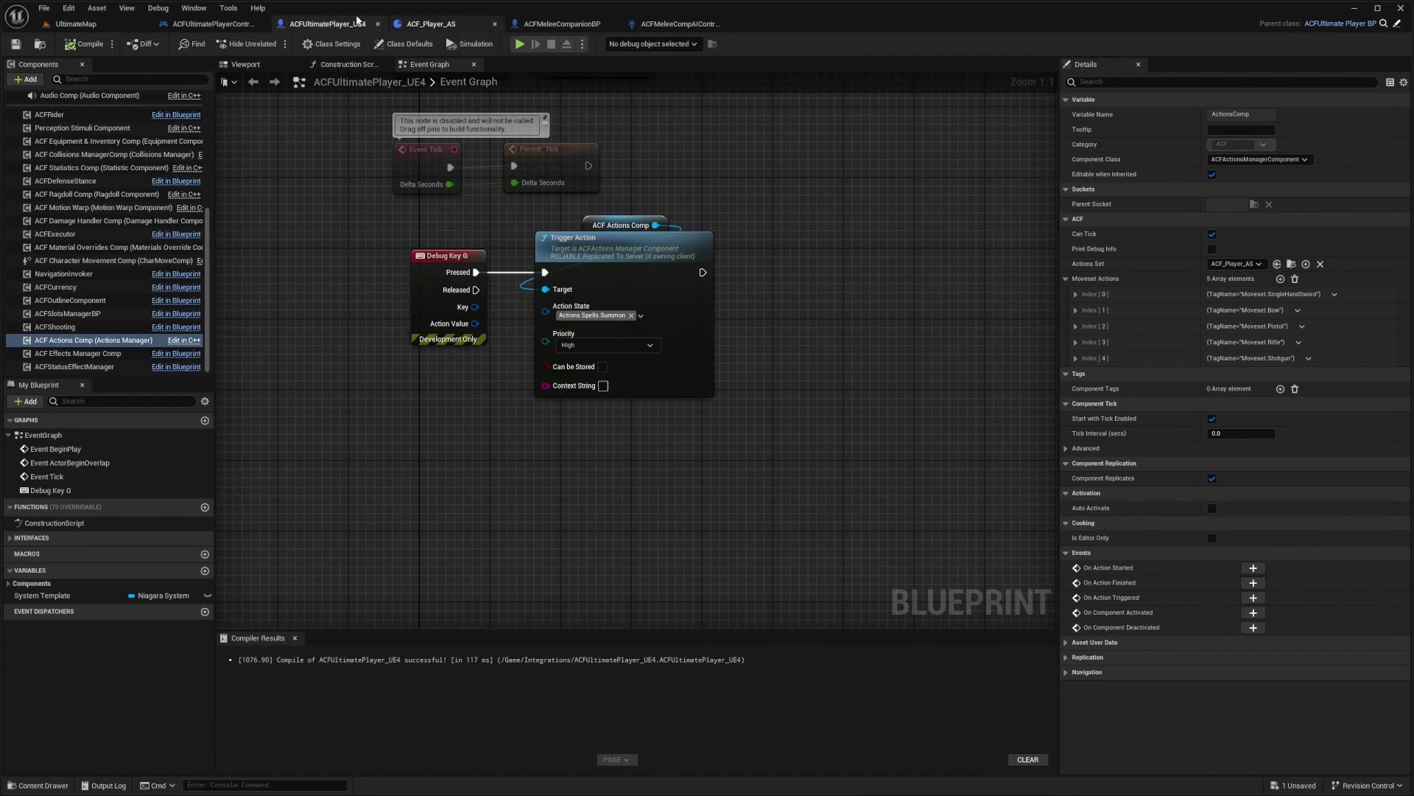
{"action": "left_click", "coordinate": [1398, 24]}
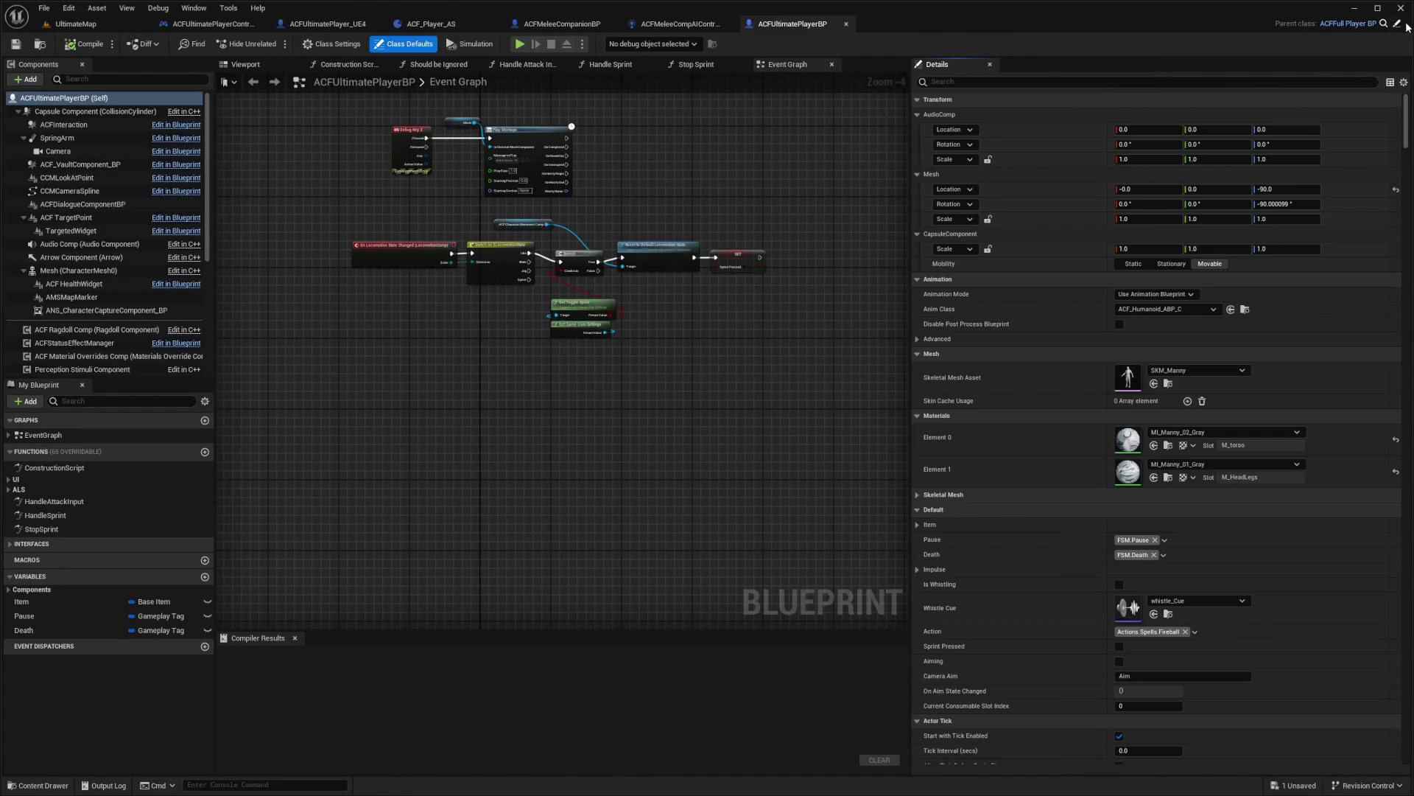
{"action": "left_click", "coordinate": [1399, 25]}
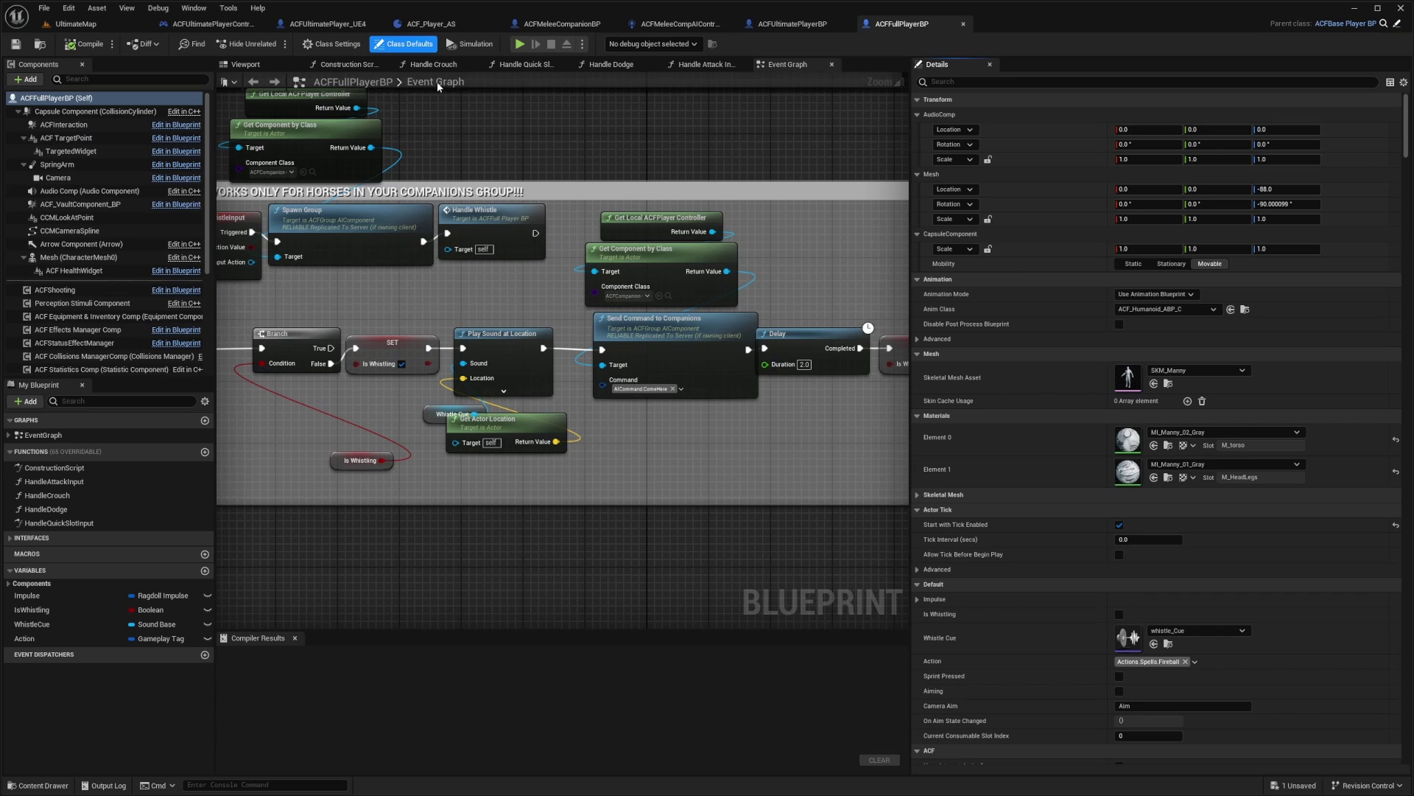
- In the Horse Whistle graph, shift the Get Local ACFPlayer Controller and Get Component by Class nodes so they sit above Spawn Group
{"action": "right_click_drag", "start_coordinate": [648, 150], "coordinate": [709, 276]}
{"action": "scroll", "coordinate": [679, 278], "scroll_direction": "up", "scroll_amount": 1}
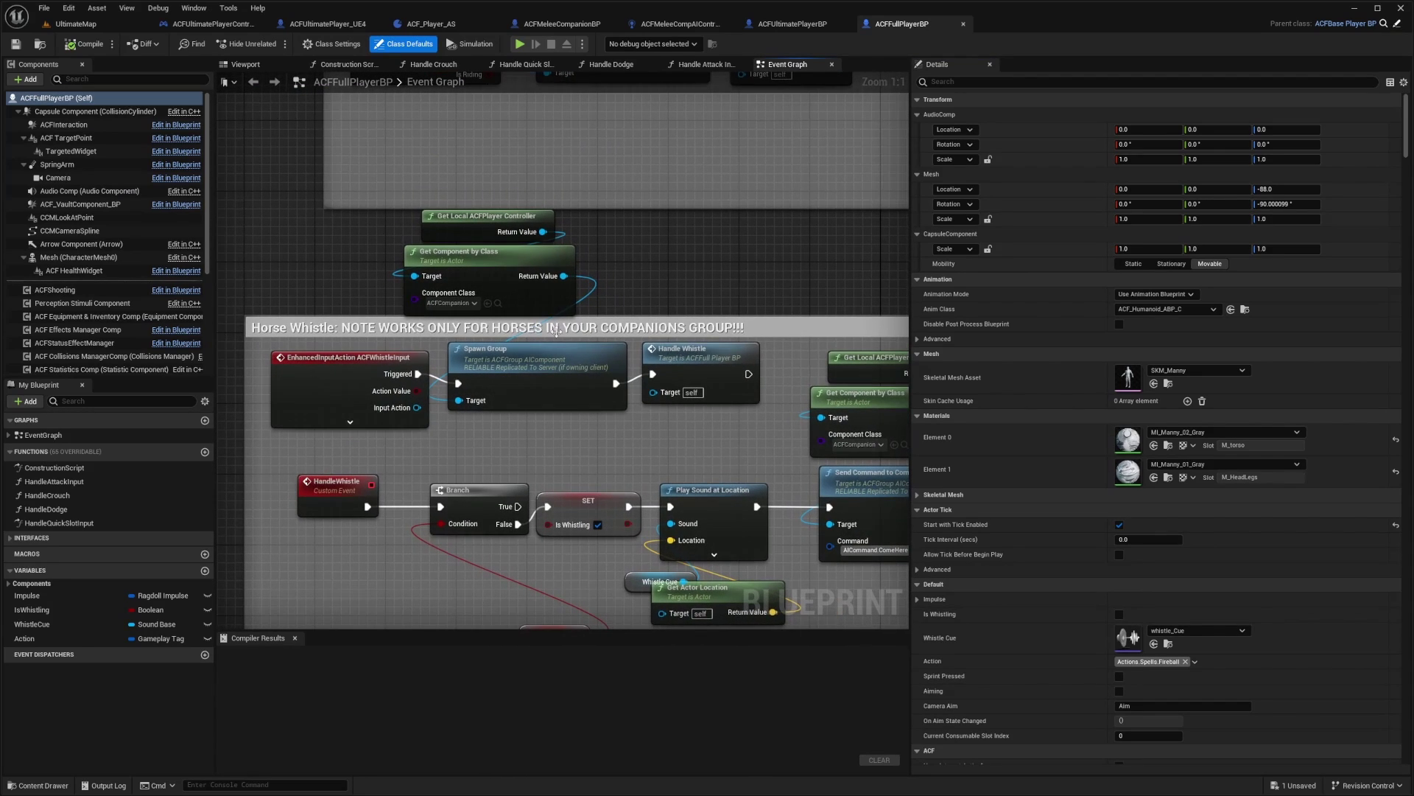
{"action": "left_click_drag", "start_coordinate": [606, 215], "coordinate": [525, 270]}
- Examine how ACFWhistleInput calls Spawn Group, including the Get Component by Class node's component class and its player controller source
{"action": "left_click", "coordinate": [332, 362]}
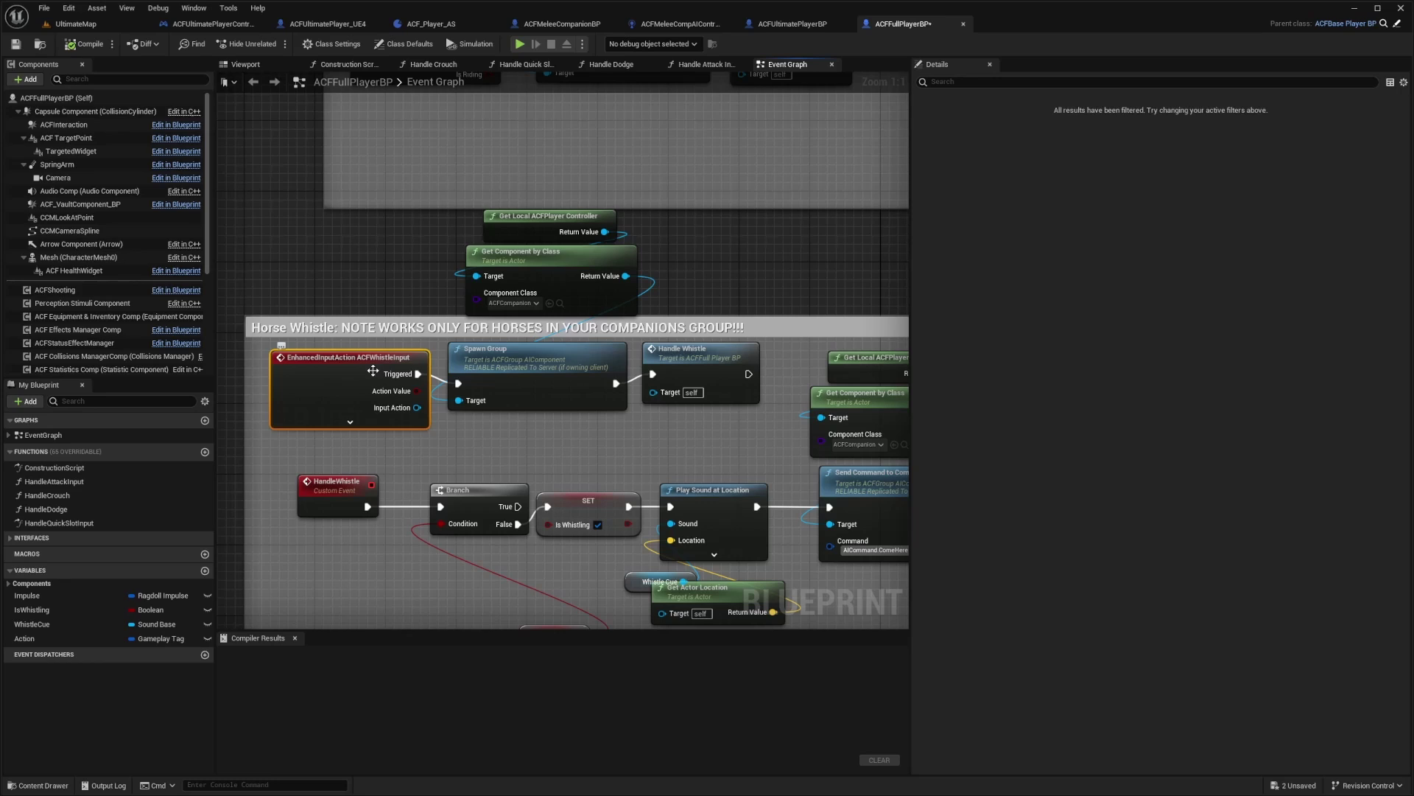
{"action": "left_click", "coordinate": [516, 379]}
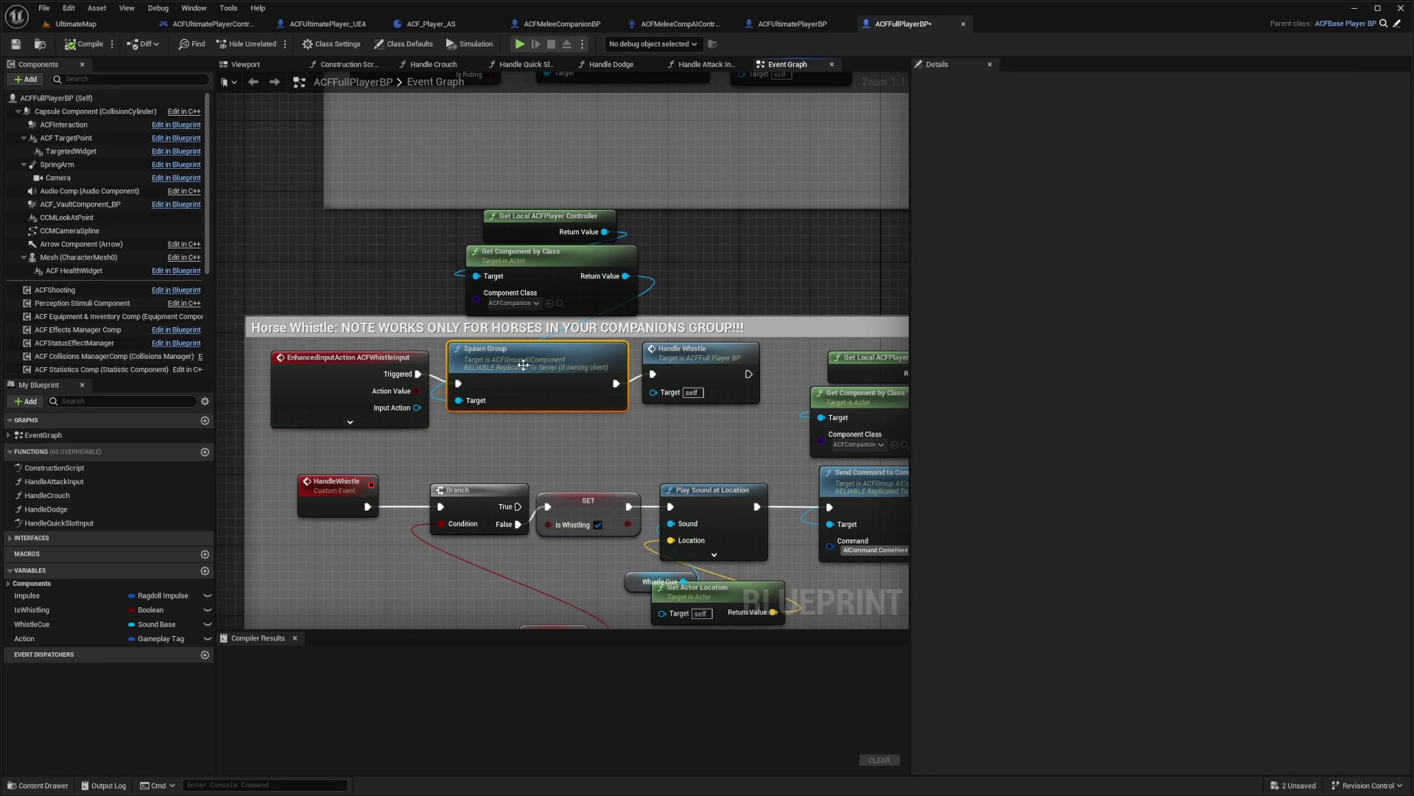
{"action": "left_click", "coordinate": [526, 274]}
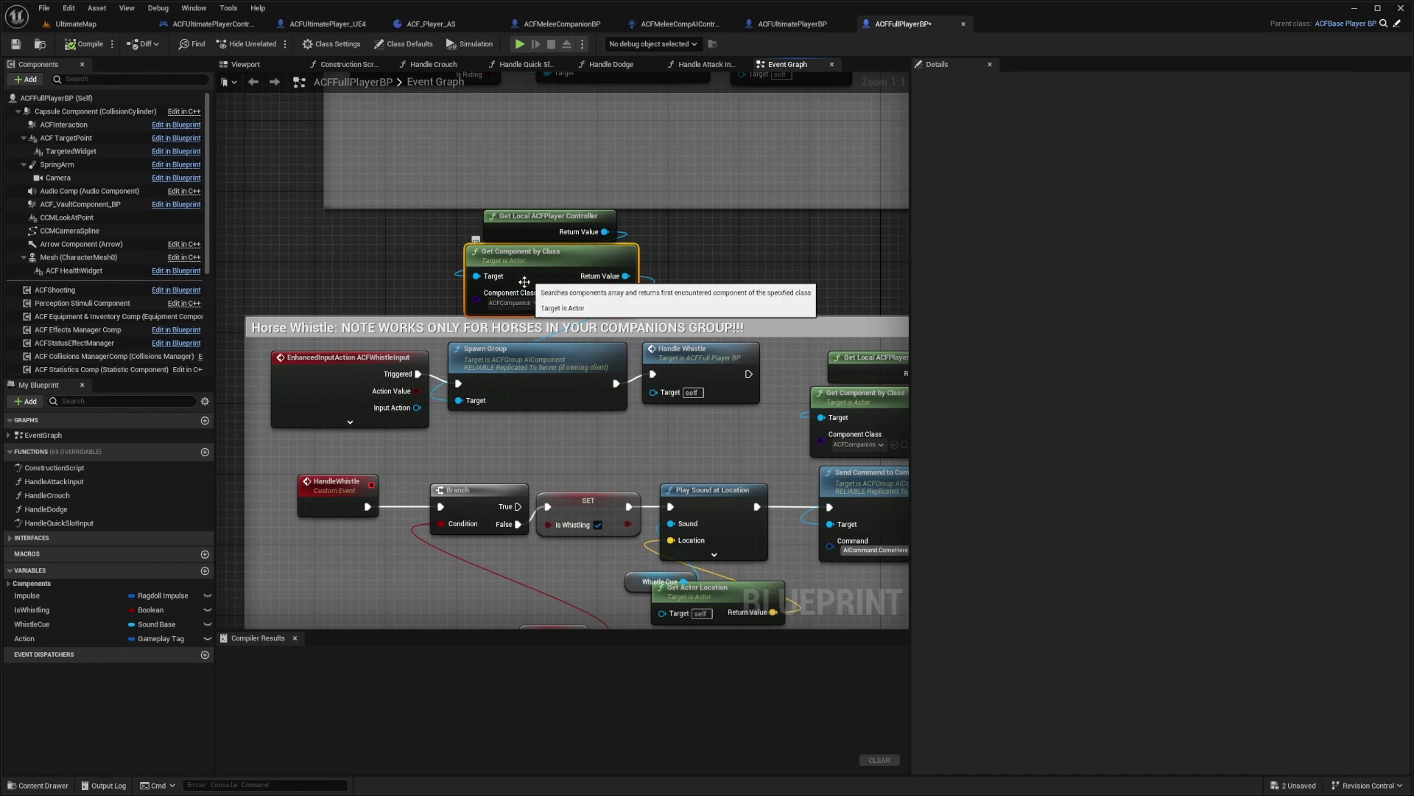
{"action": "left_click", "coordinate": [536, 303]}
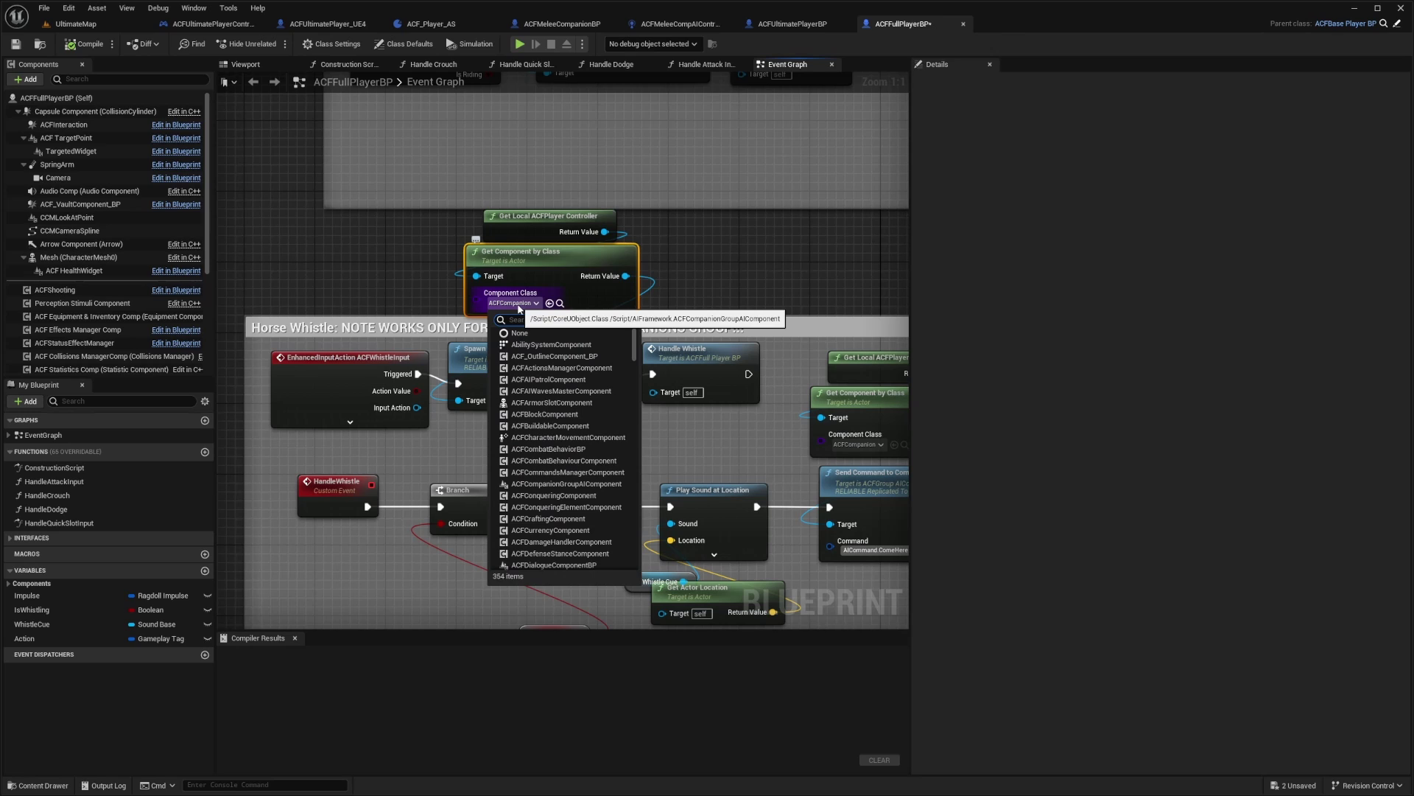
{"action": "left_click", "coordinate": [523, 228]}
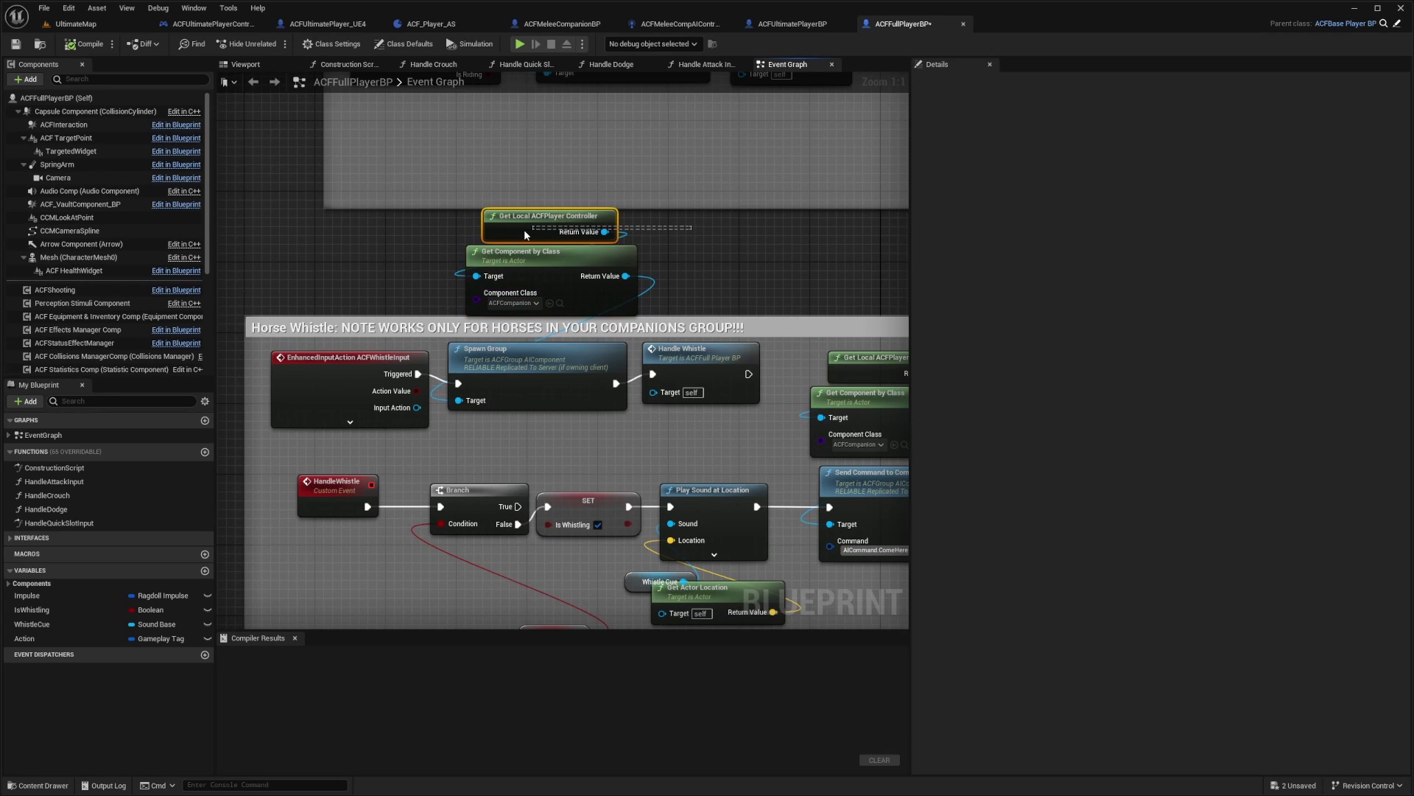
{"action": "left_click", "coordinate": [647, 239]}
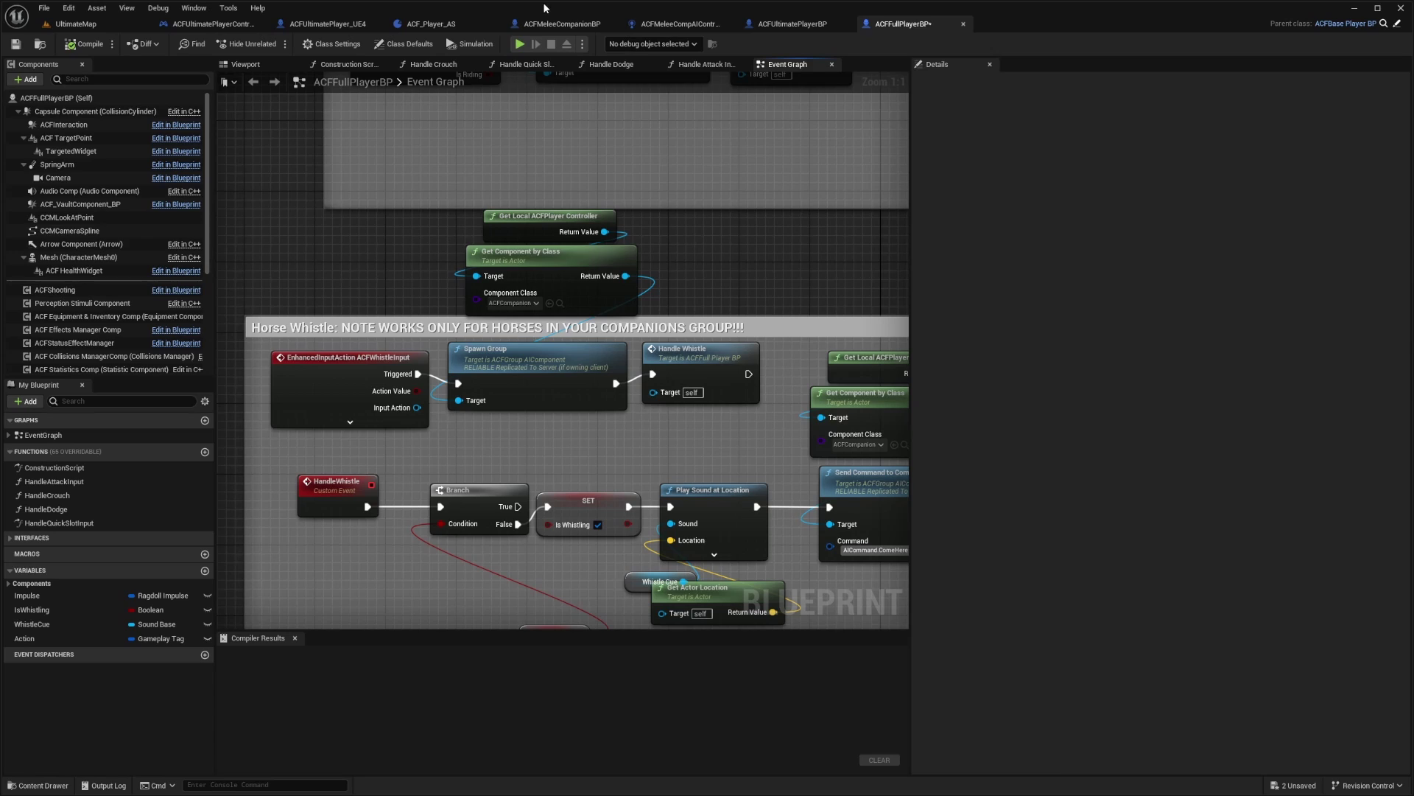
- Check the AIClass BP set for spawning in ACFUltimatePlayerControllerBP's Companions Component, and return to the ACFFullPlayerBP graph
{"action": "left_click", "coordinate": [561, 23]}
{"action": "left_click", "coordinate": [204, 25]}
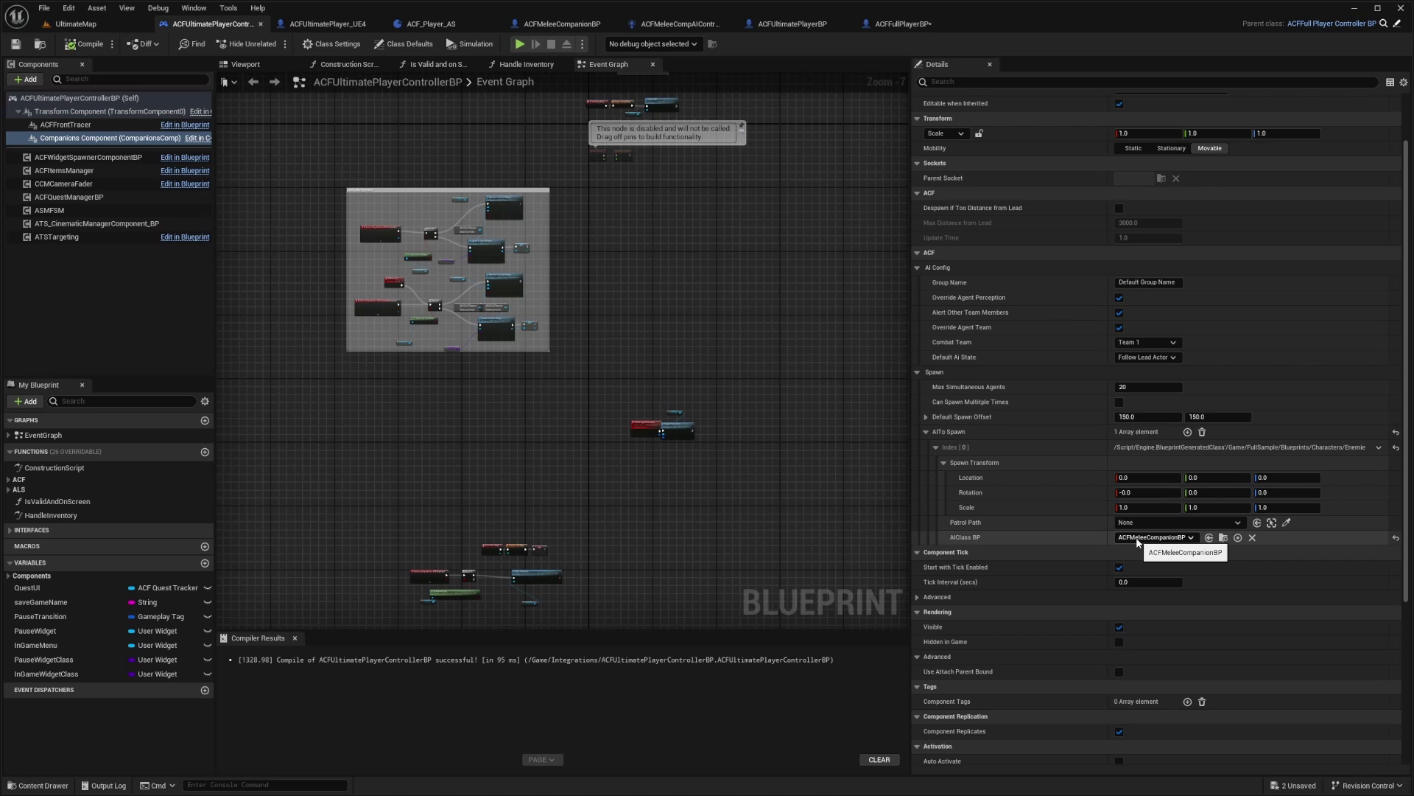
{"action": "left_click", "coordinate": [903, 24]}
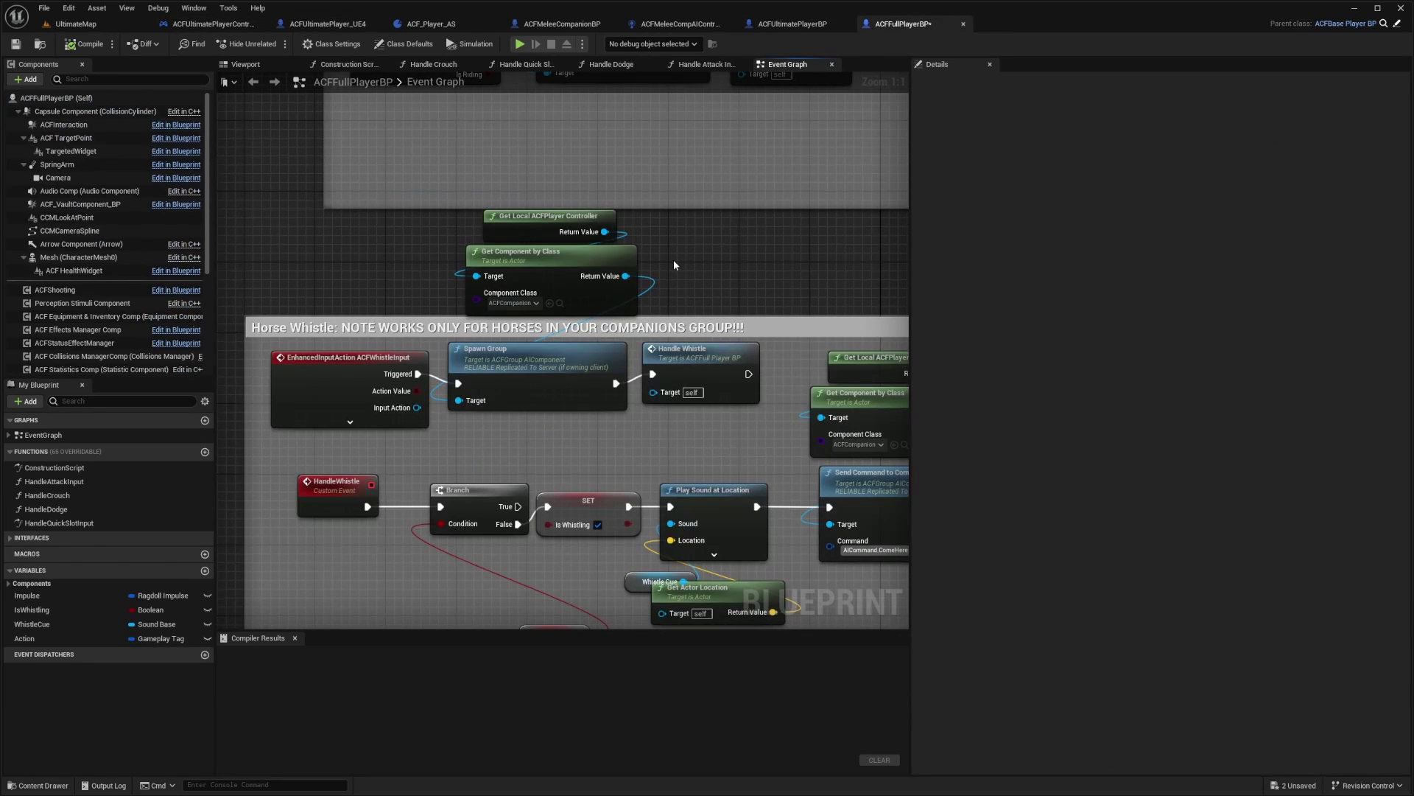
- Return to the ACF_Player_AS action set to review the summon action's Companion to Summon Class
{"action": "left_click", "coordinate": [74, 24]}
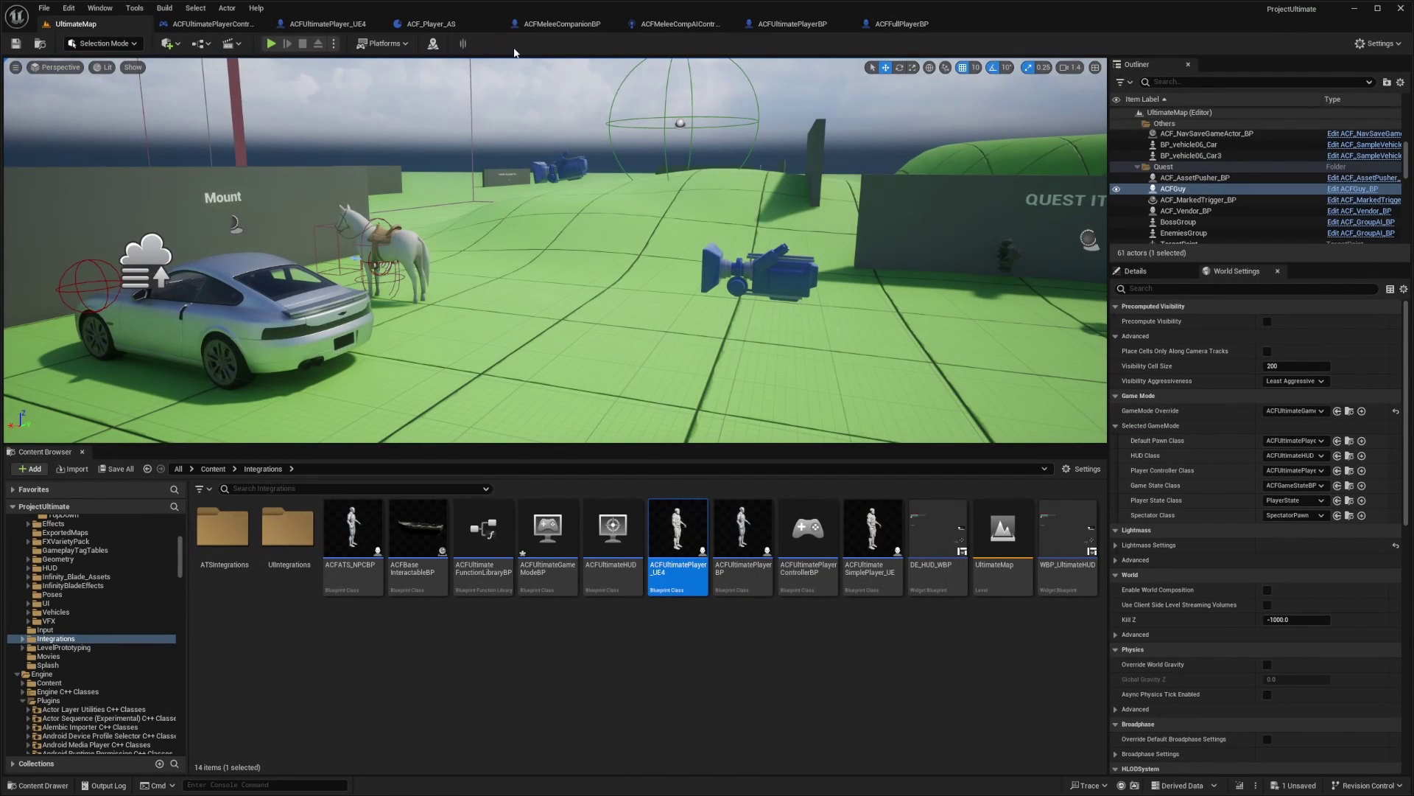
{"action": "left_click", "coordinate": [435, 24]}
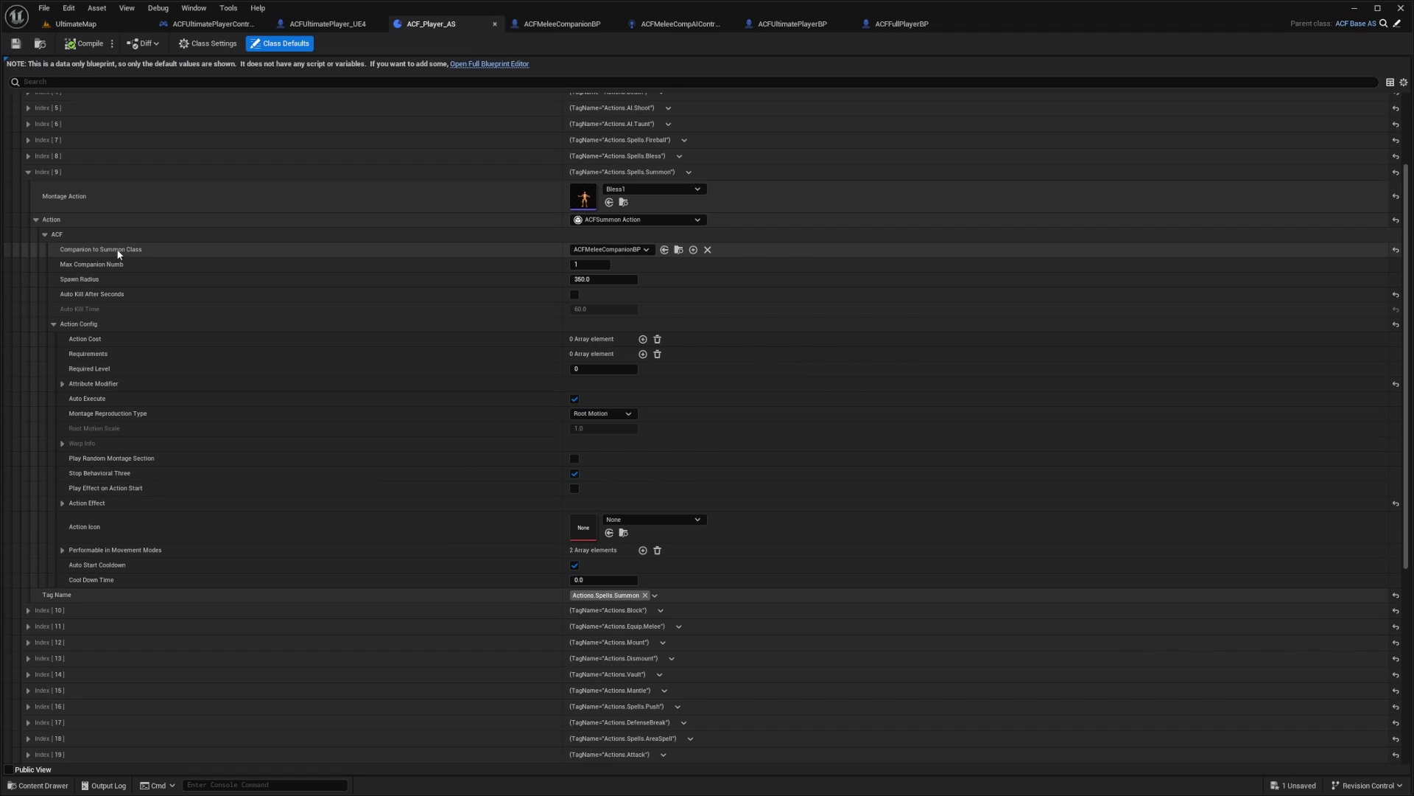